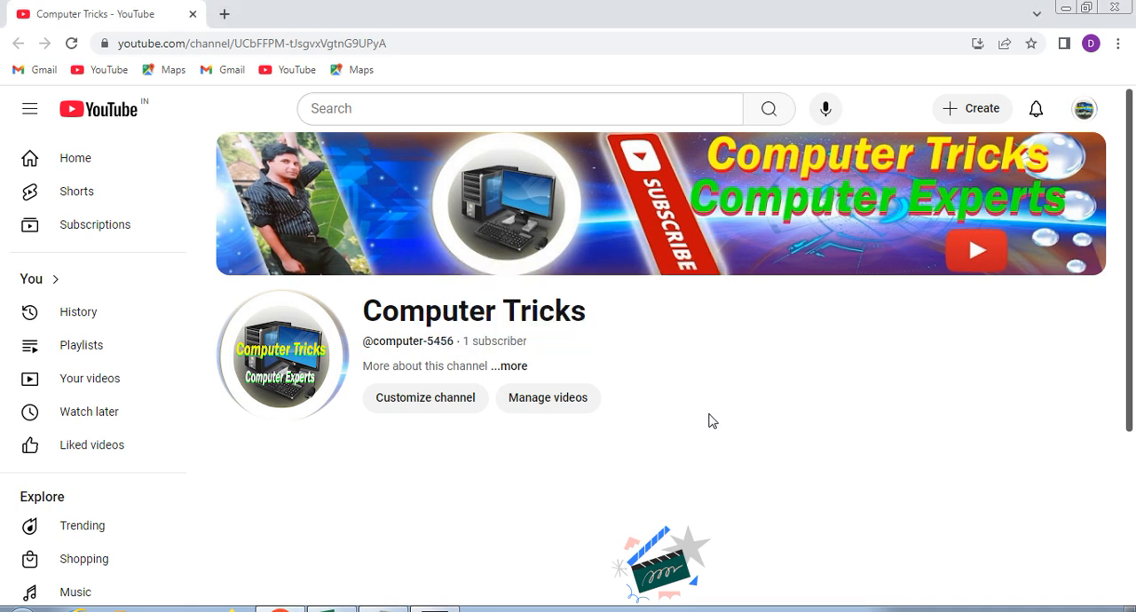
# - Switch to the Book1 workbook in Excel
pyautogui.hotkey('alt', 'Tab')
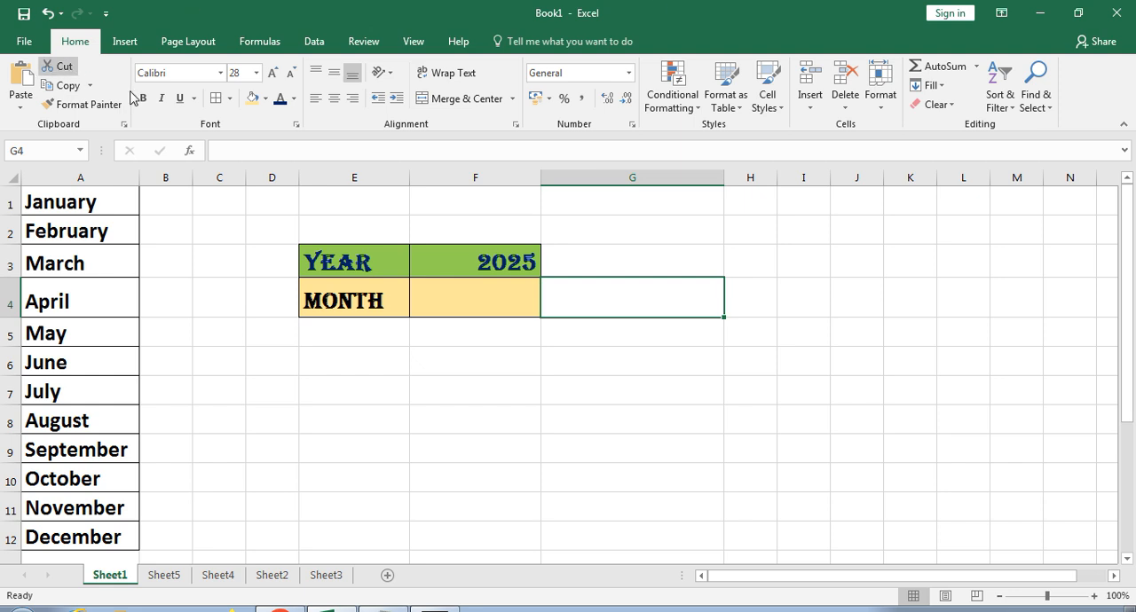
pyautogui.click(219, 77)
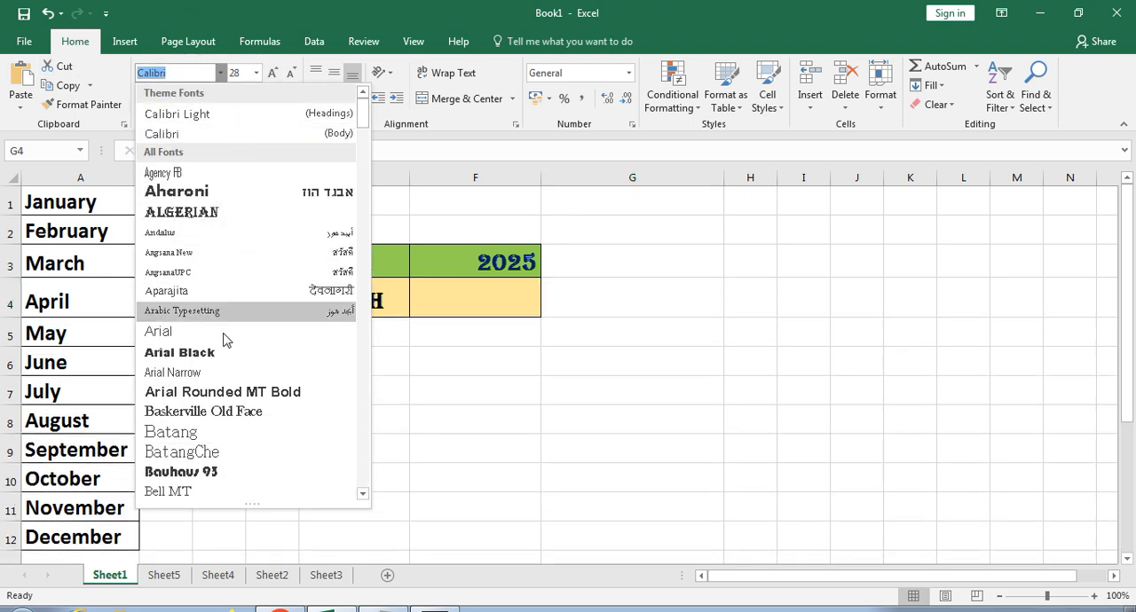
pyautogui.click(742, 397)
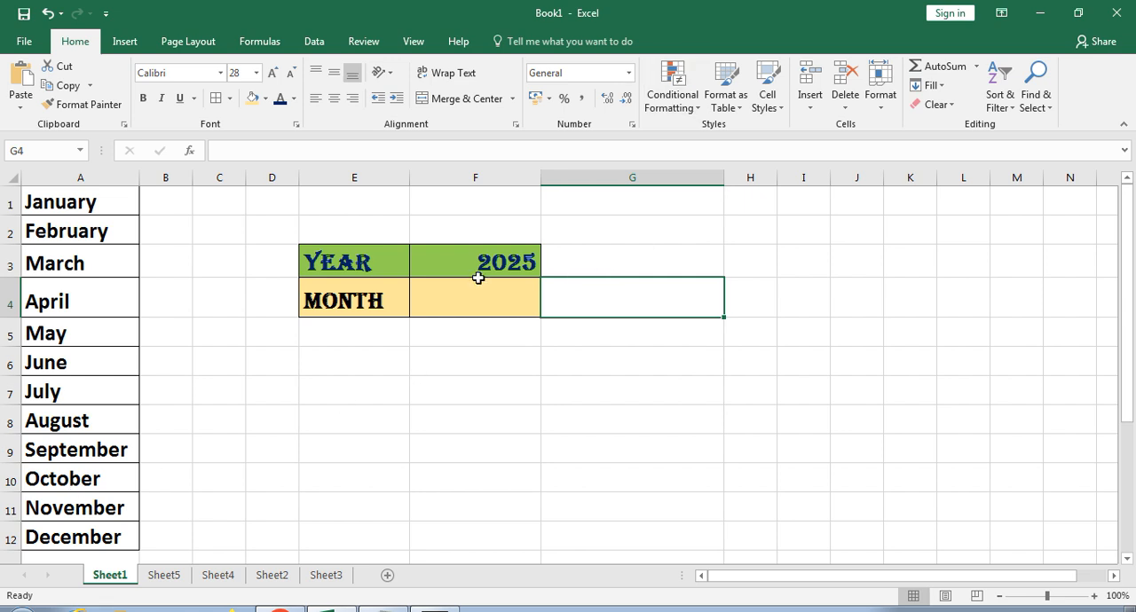
pyautogui.click(333, 260)
pyautogui.click(353, 311)
# - Open Data Validation for cell G4 and set the allowed values to List
pyautogui.click(625, 301)
pyautogui.click(306, 43)
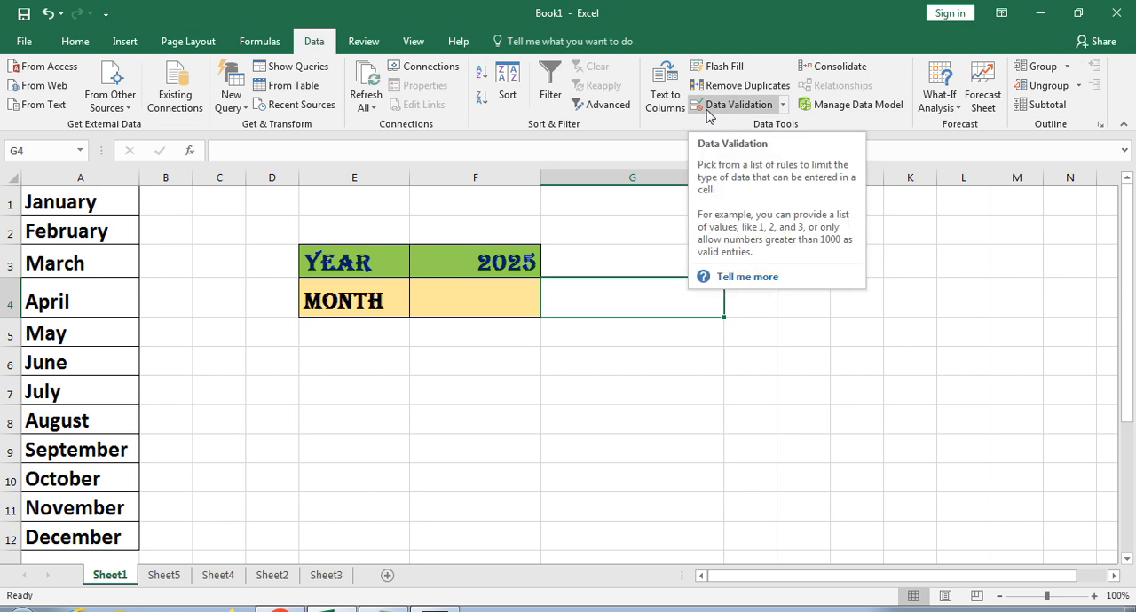
pyautogui.click(783, 110)
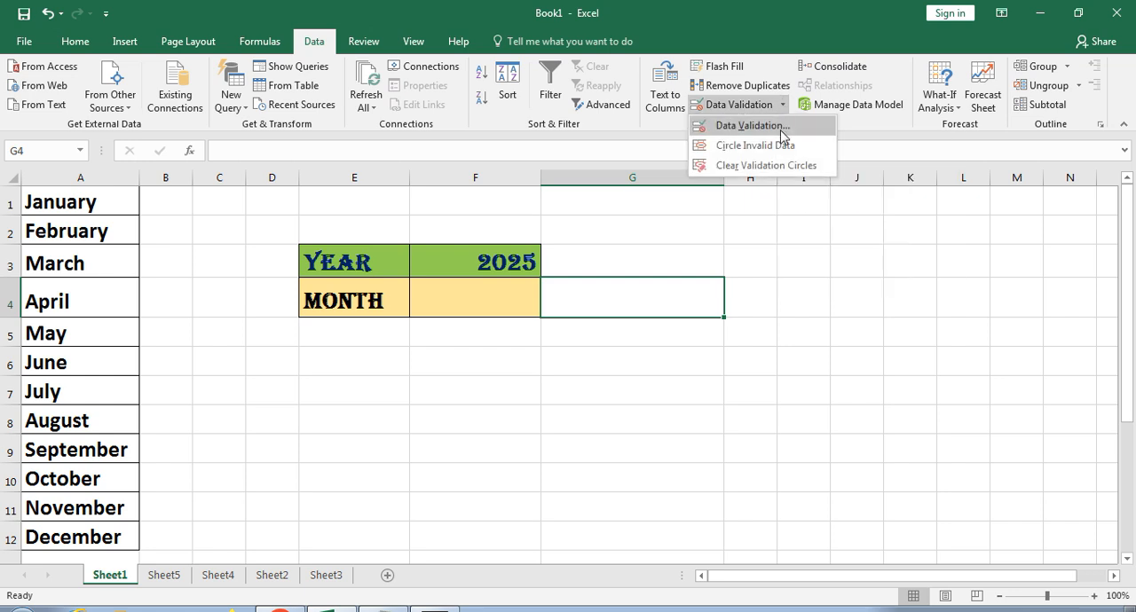
pyautogui.click(784, 135)
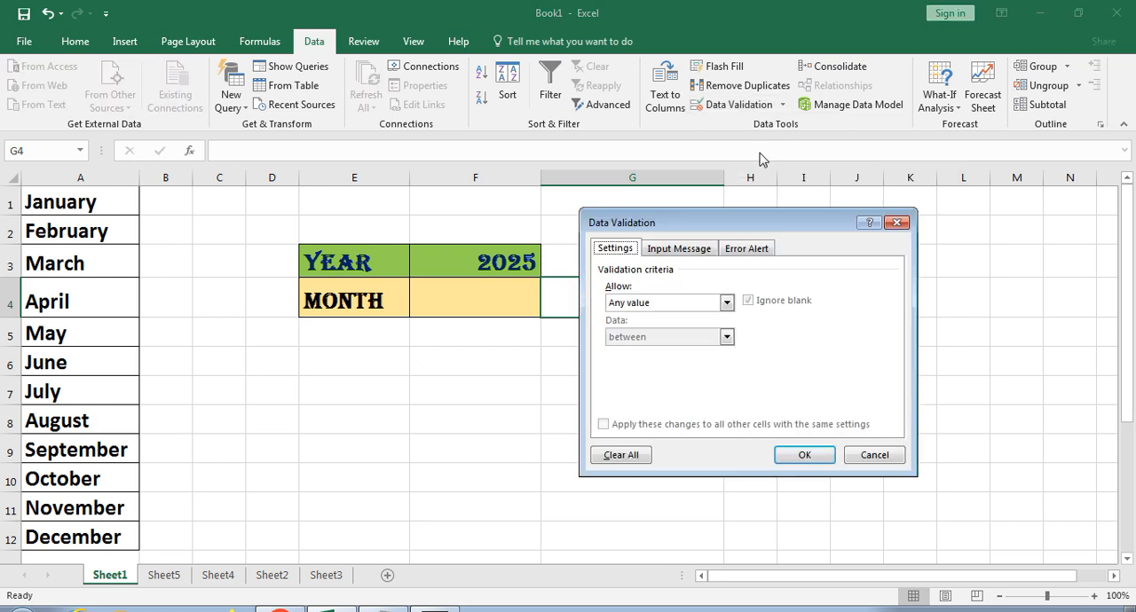
pyautogui.moveTo(733, 229); pyautogui.dragTo(786, 263)
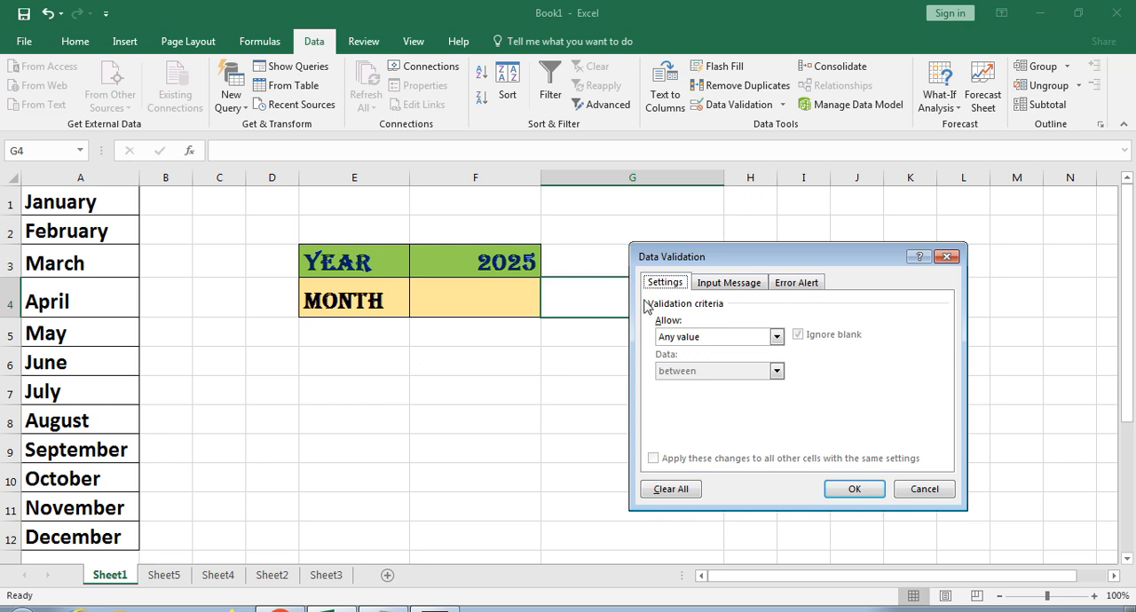
pyautogui.moveTo(710, 255); pyautogui.dragTo(744, 235)
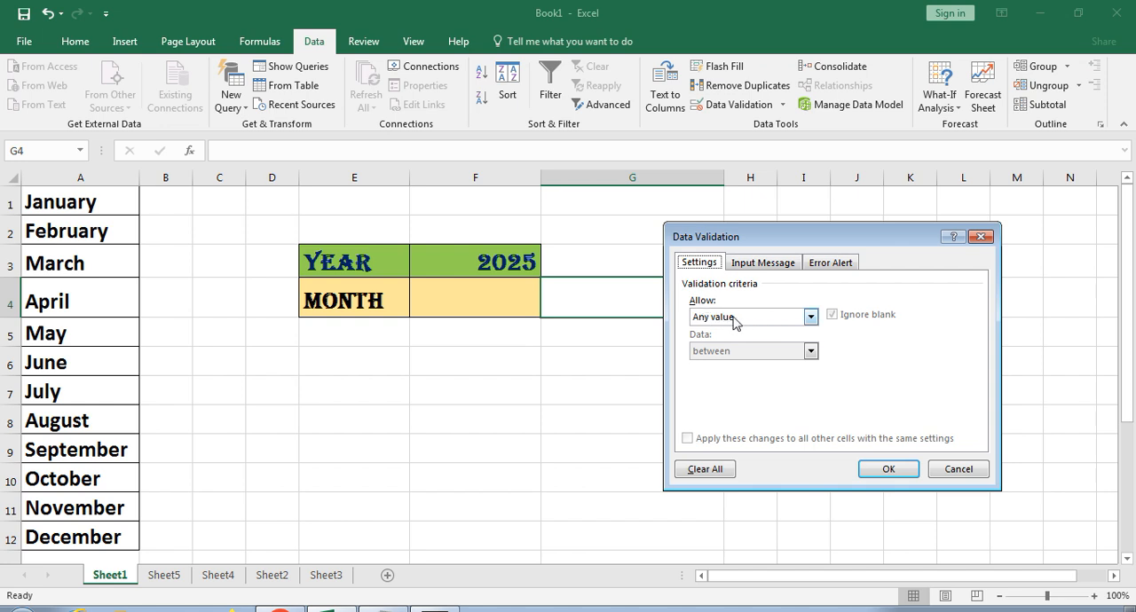
pyautogui.click(811, 317)
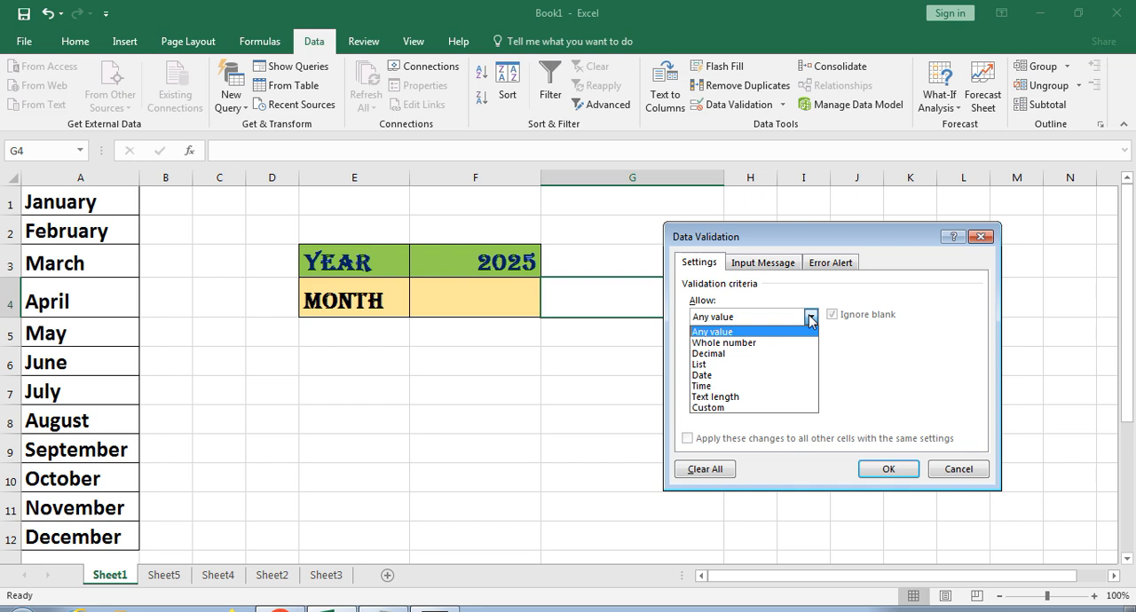
pyautogui.click(721, 365)
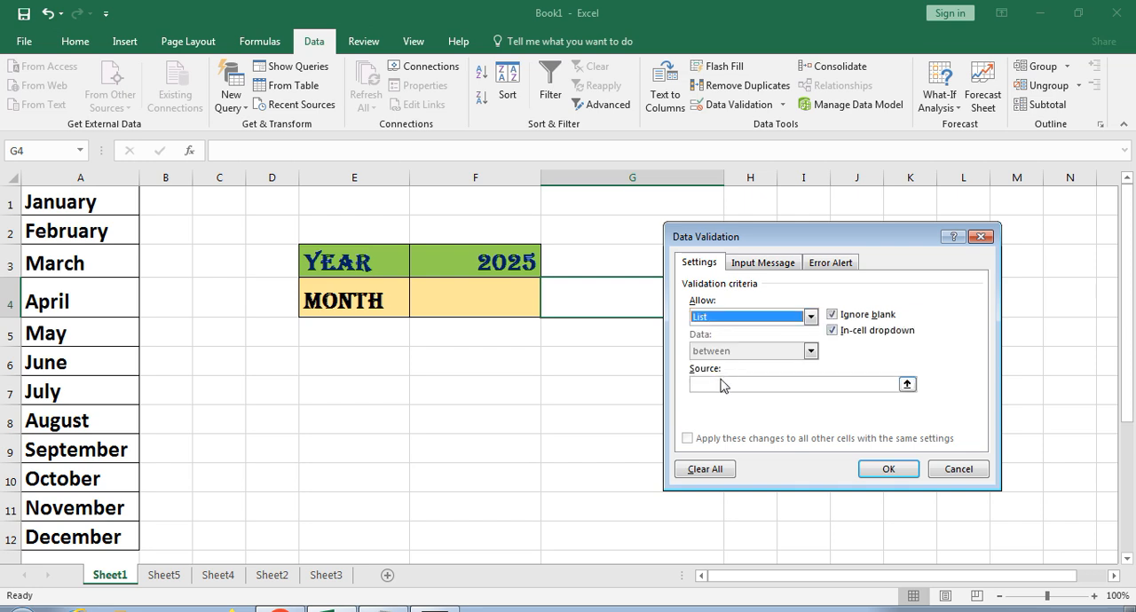
# - Enter Jan,Feb,Mar,Apr,May as the list source and apply the validation to cell G4
pyautogui.click(720, 385)
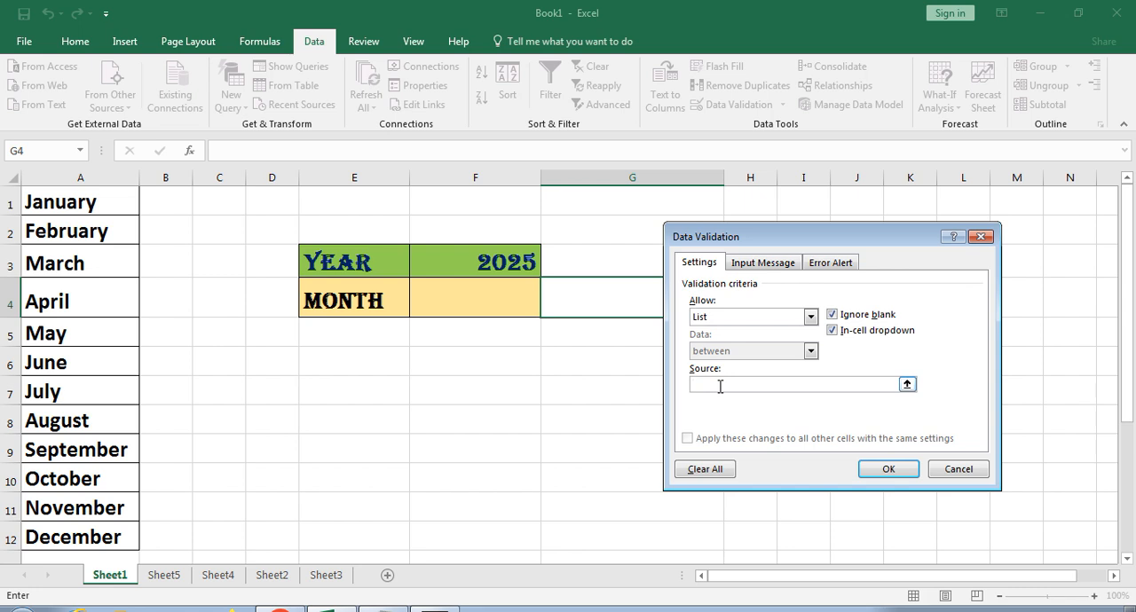
pyautogui.write('Jan,Feb,Mar,Apr,May')
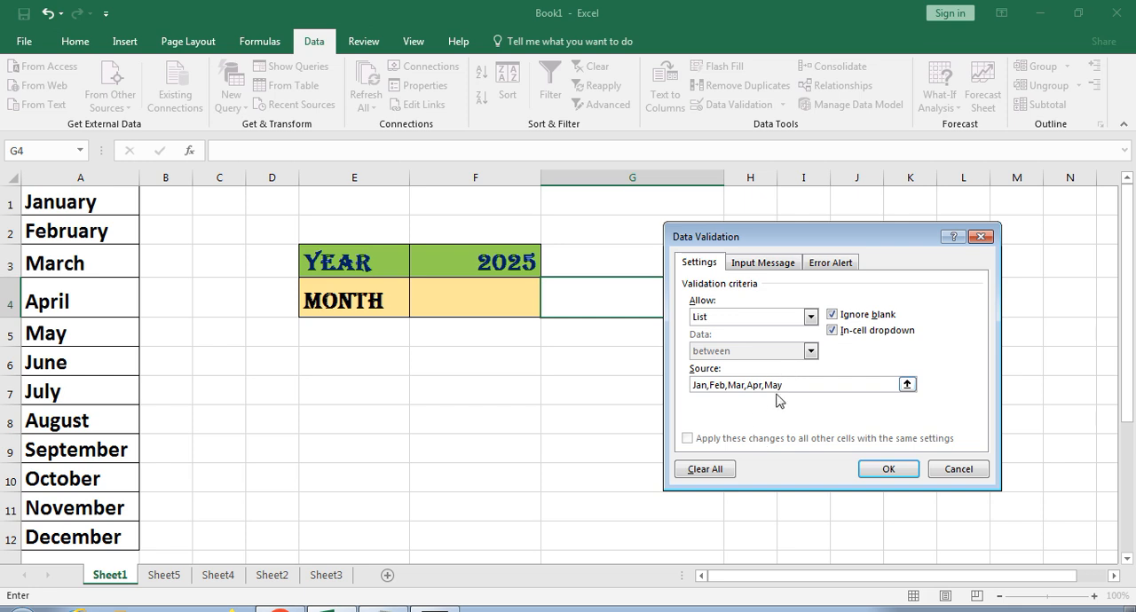
pyautogui.moveTo(794, 387); pyautogui.dragTo(693, 384)
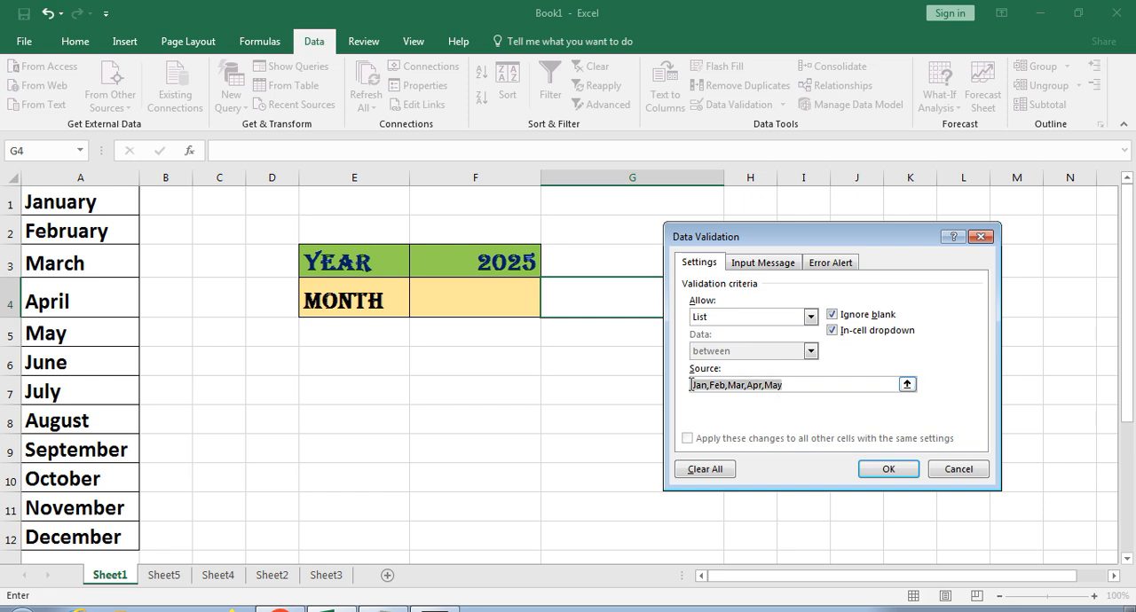
pyautogui.click(792, 387)
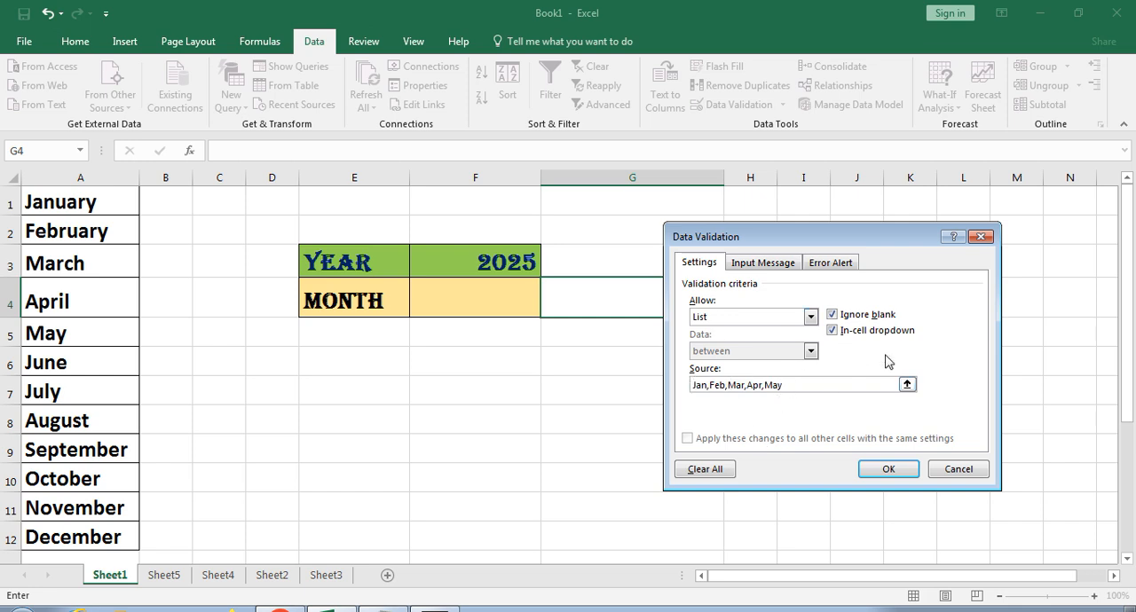
pyautogui.click(895, 471)
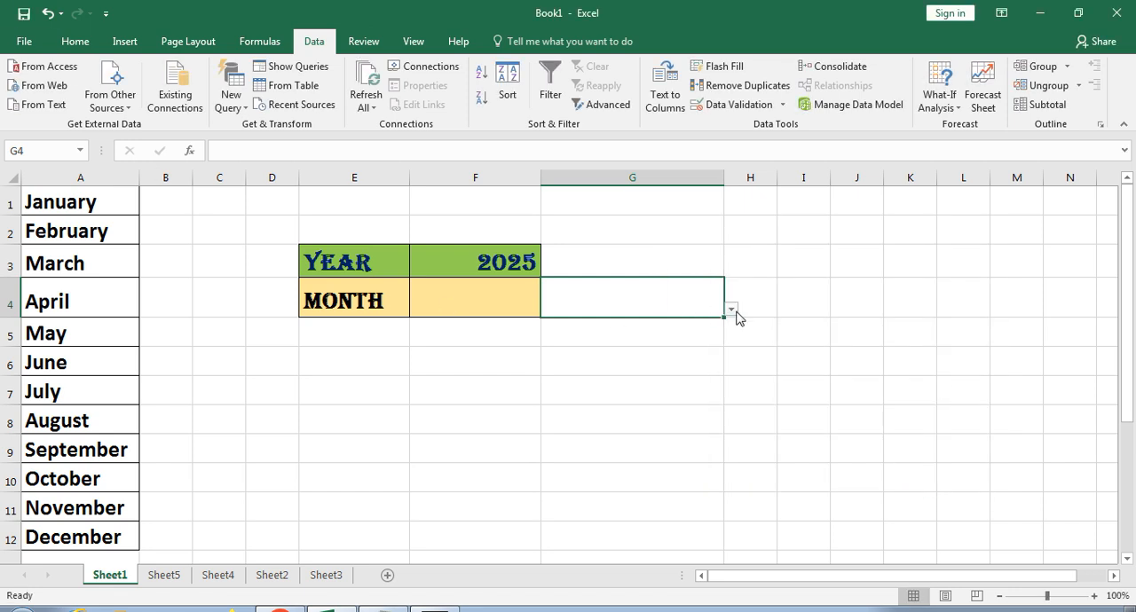
# - Try the drop-down list in cell G4 by choosing Jan, Feb and finally Mar
pyautogui.click(731, 310)
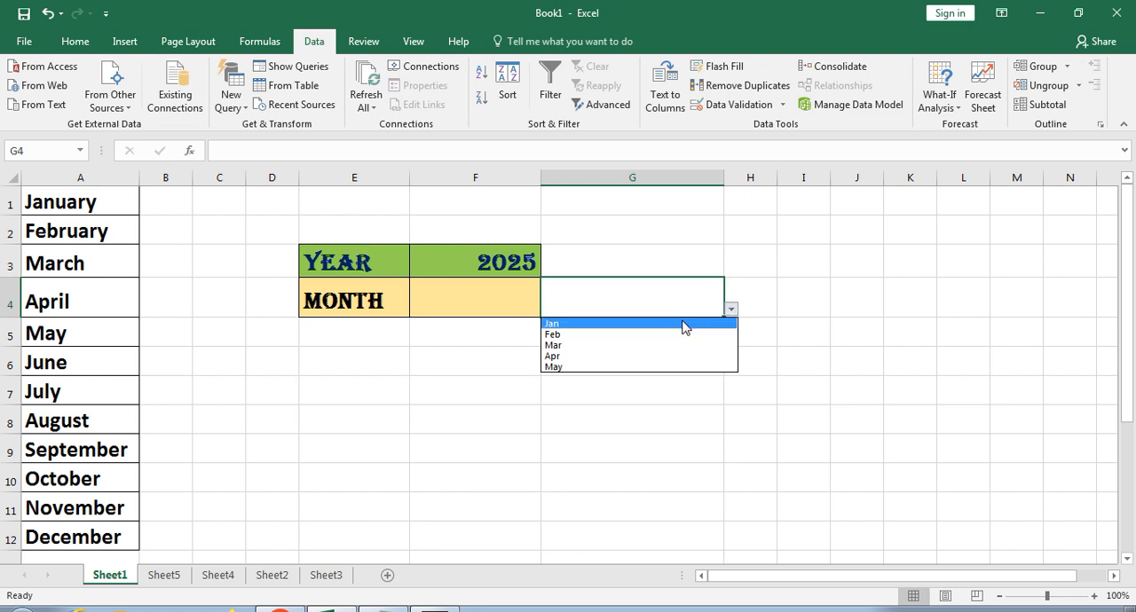
pyautogui.click(680, 325)
pyautogui.click(732, 309)
pyautogui.click(632, 335)
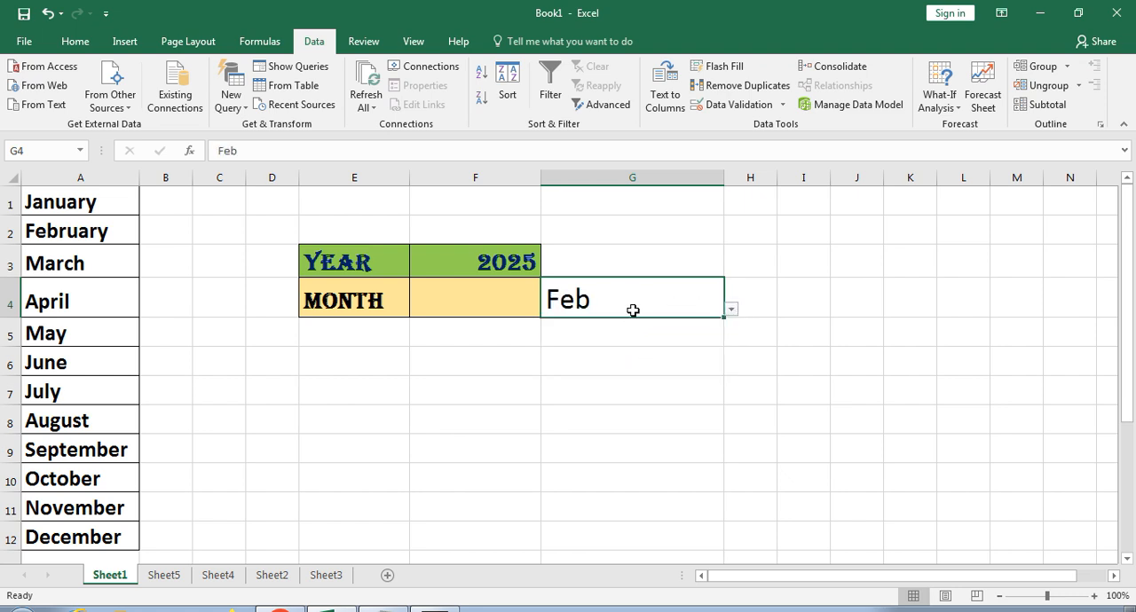
pyautogui.click(732, 310)
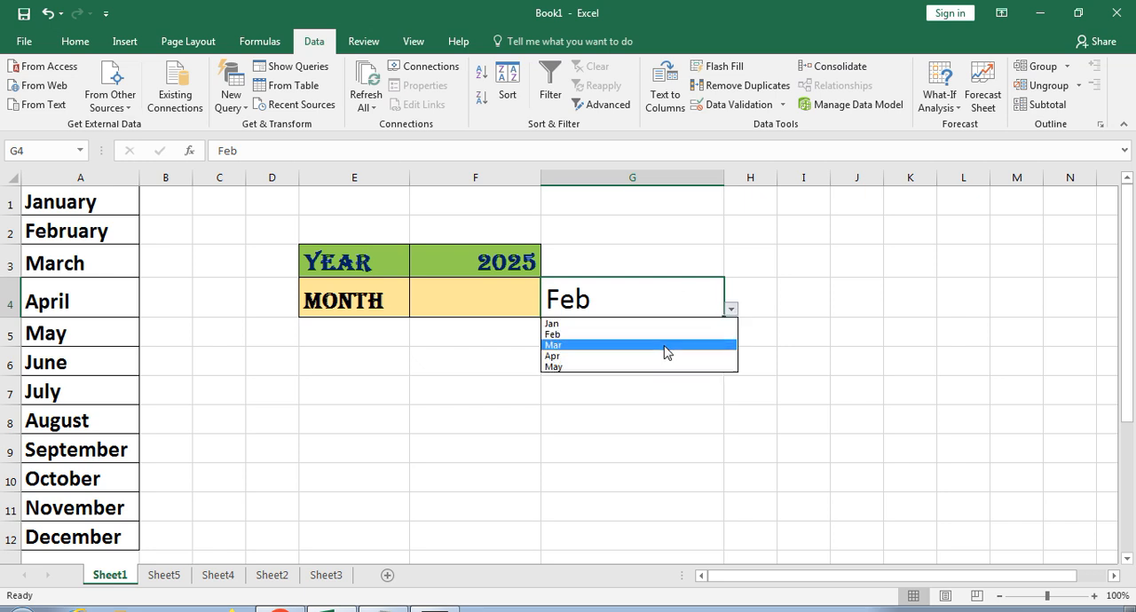
pyautogui.click(664, 345)
pyautogui.click(740, 391)
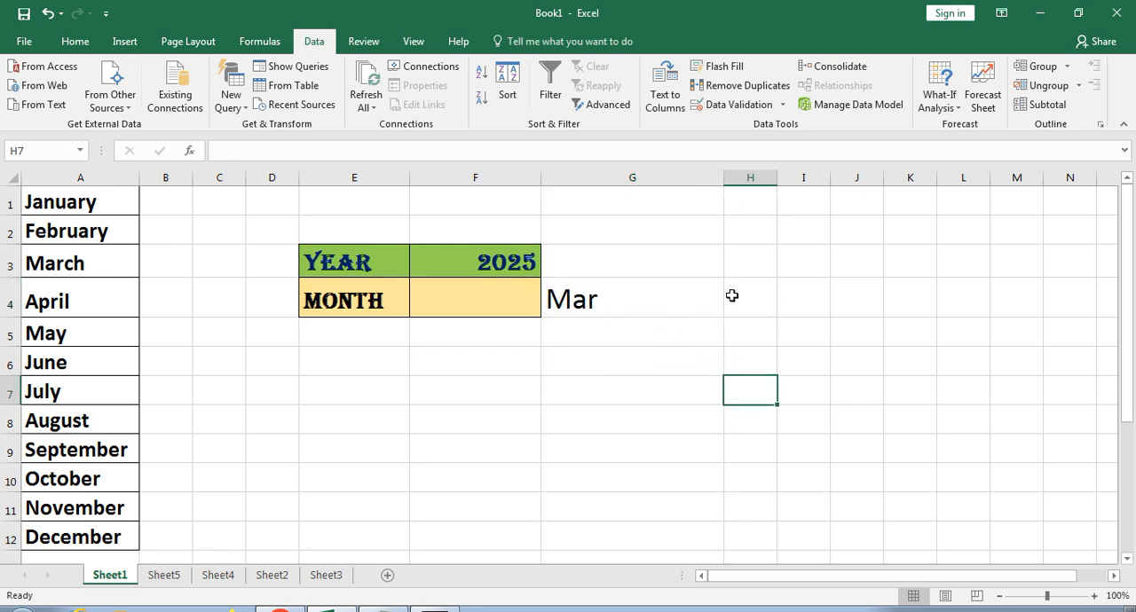
pyautogui.click(664, 302)
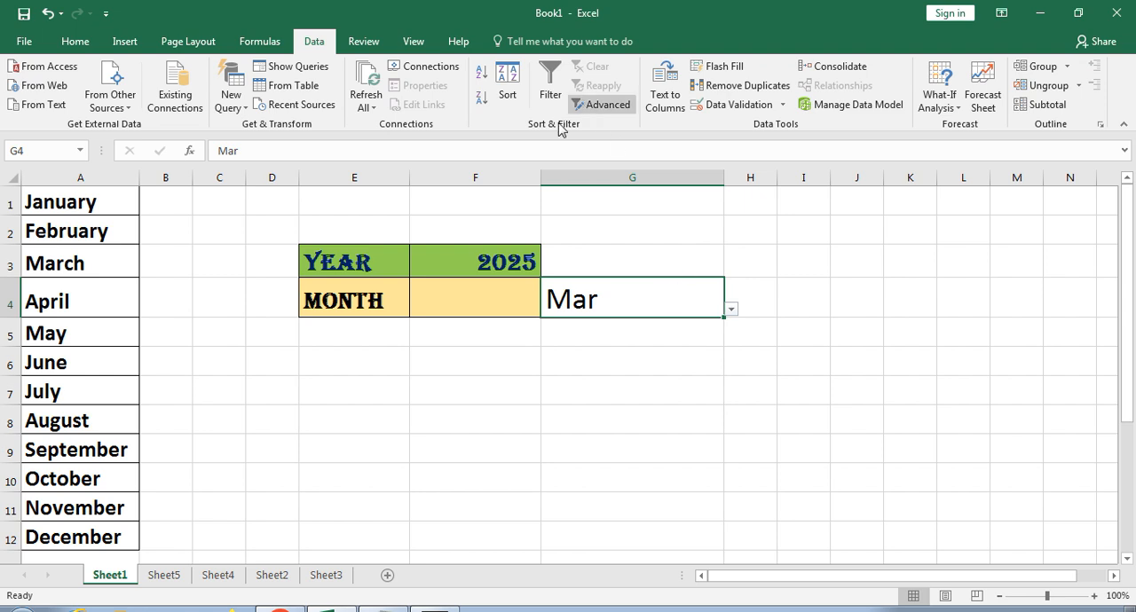
pyautogui.click(68, 202)
pyautogui.moveTo(69, 203); pyautogui.dragTo(69, 529)
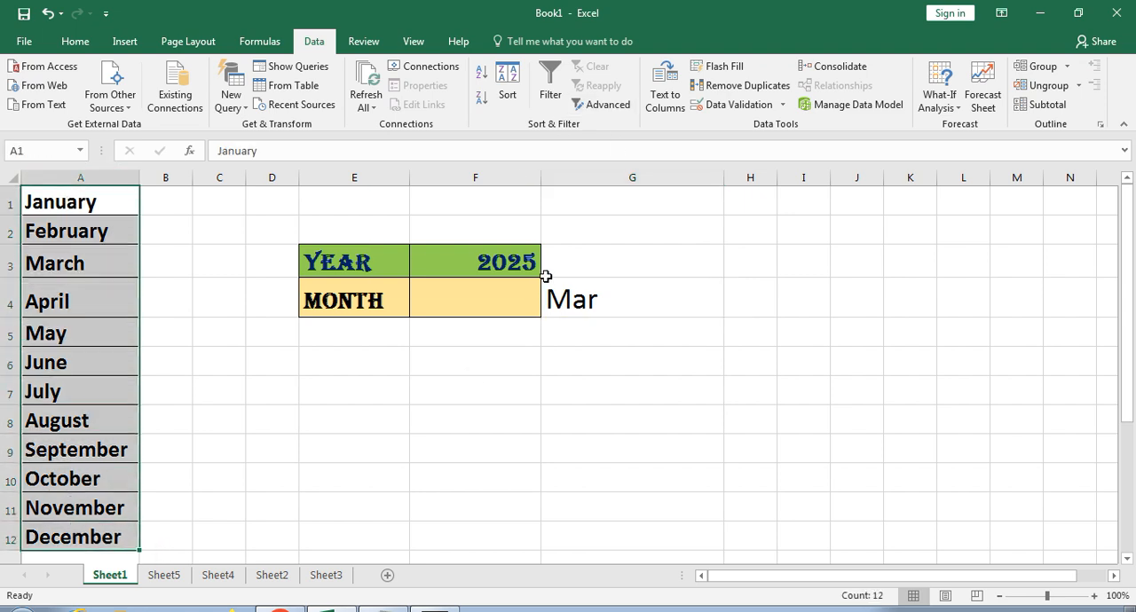
pyautogui.click(359, 300)
# - Add a List data validation to cell F4 beside MONTH, using the month names in A1:A12 as its source
pyautogui.click(447, 293)
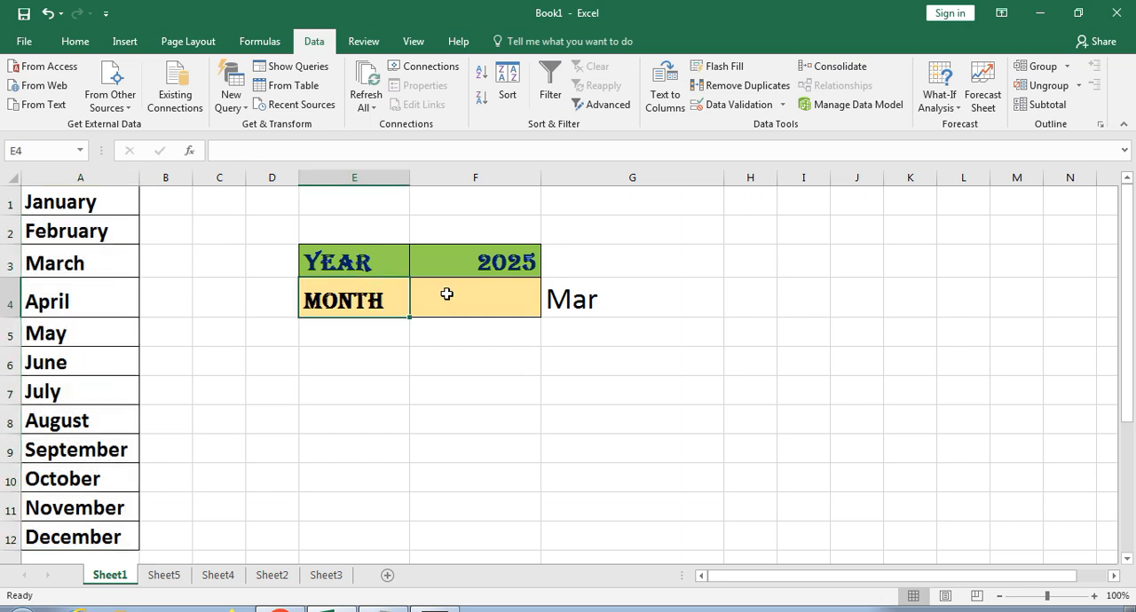
pyautogui.click(742, 106)
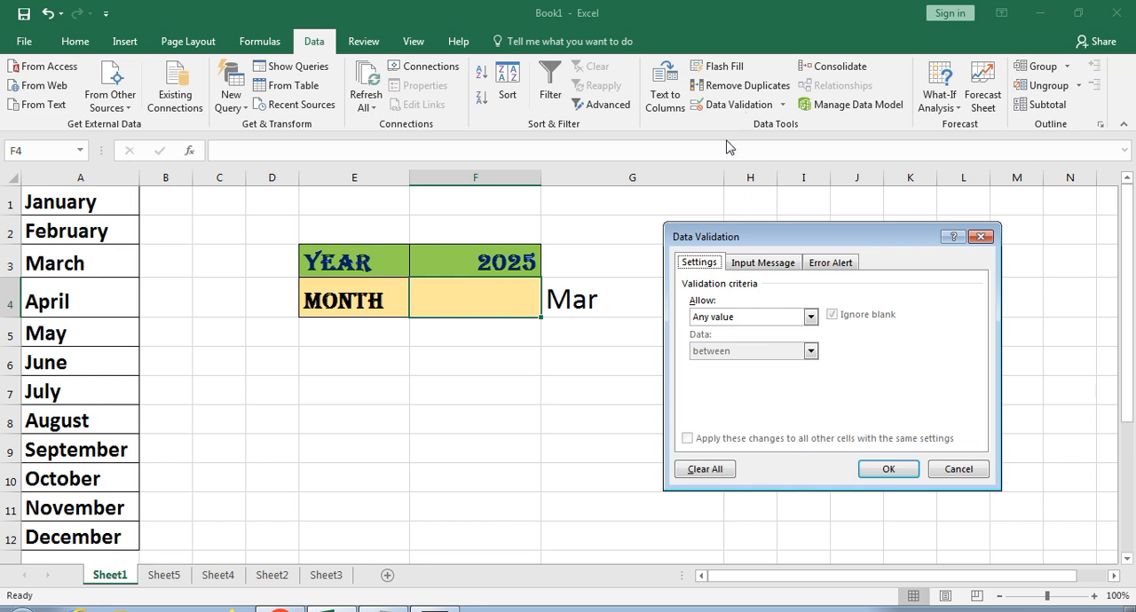
pyautogui.moveTo(734, 241); pyautogui.dragTo(711, 238)
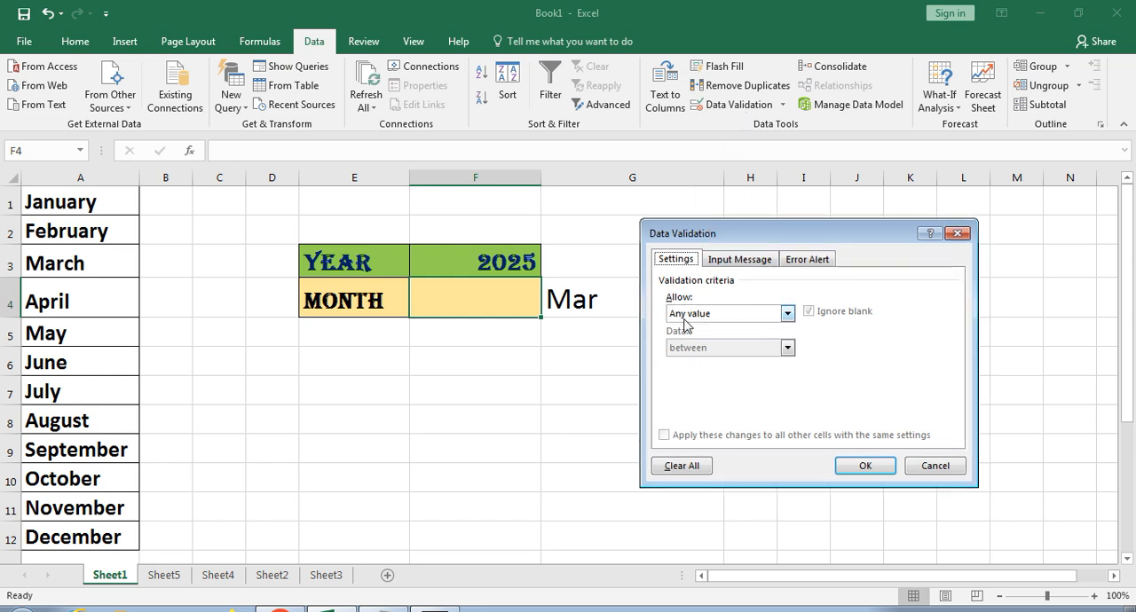
pyautogui.click(685, 320)
pyautogui.click(678, 362)
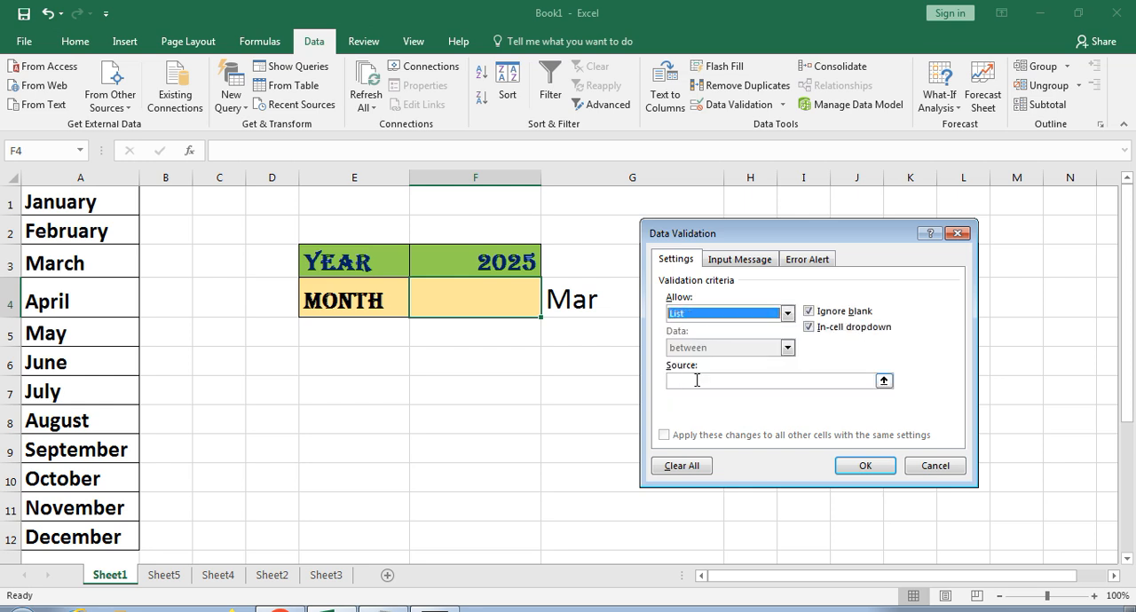
pyautogui.click(694, 379)
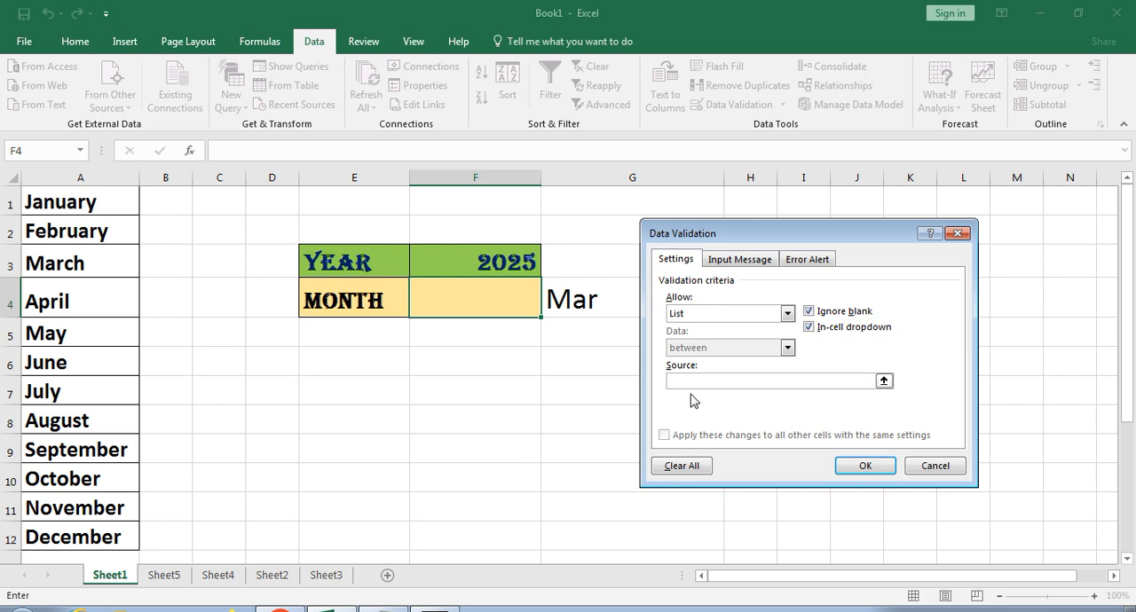
pyautogui.write('=')
pyautogui.moveTo(69, 207); pyautogui.dragTo(80, 537)
pyautogui.click(857, 478)
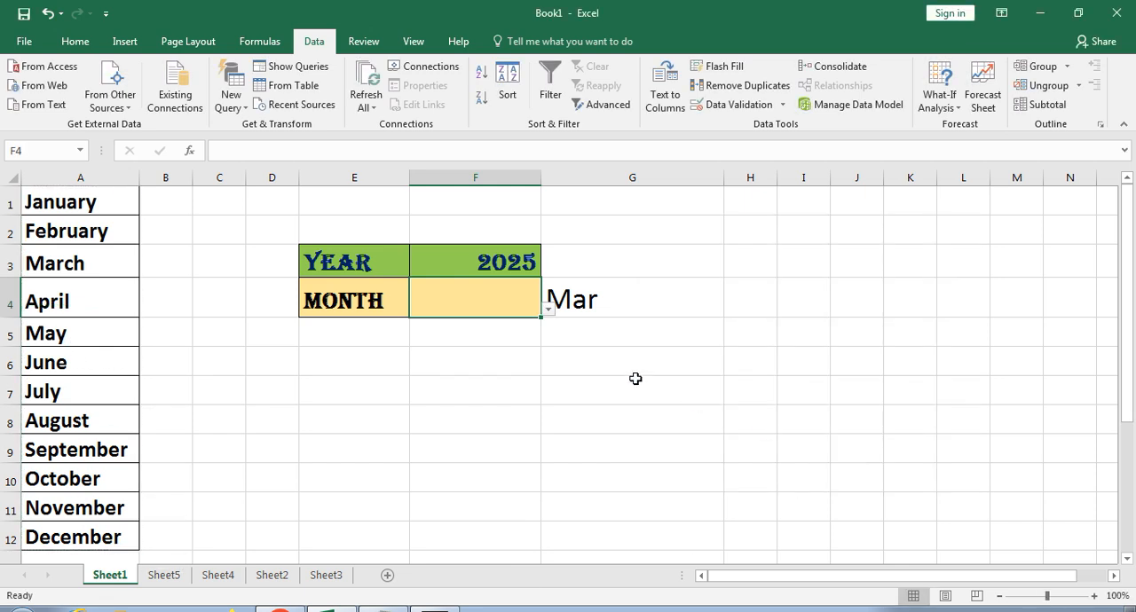
# - Choose January from the drop-down list in cell F4 and enlarge the cell's font size to 36
pyautogui.click(548, 308)
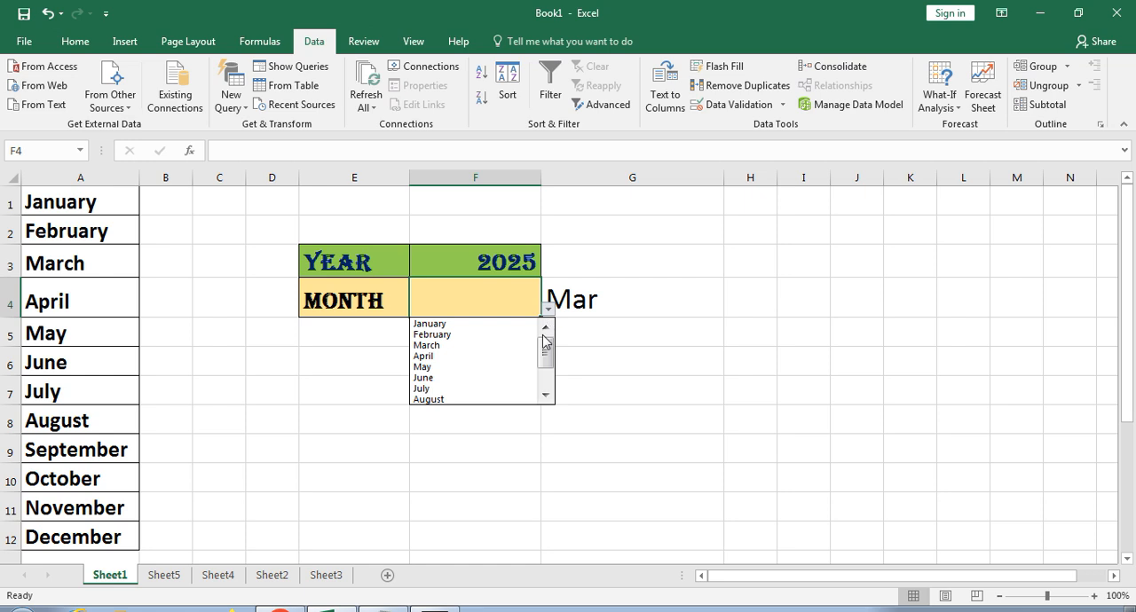
pyautogui.moveTo(544, 346)
pyautogui.mouseDown()
pyautogui.moveTo(543, 382)
pyautogui.moveTo(544, 335)
pyautogui.mouseUp()
pyautogui.click(498, 325)
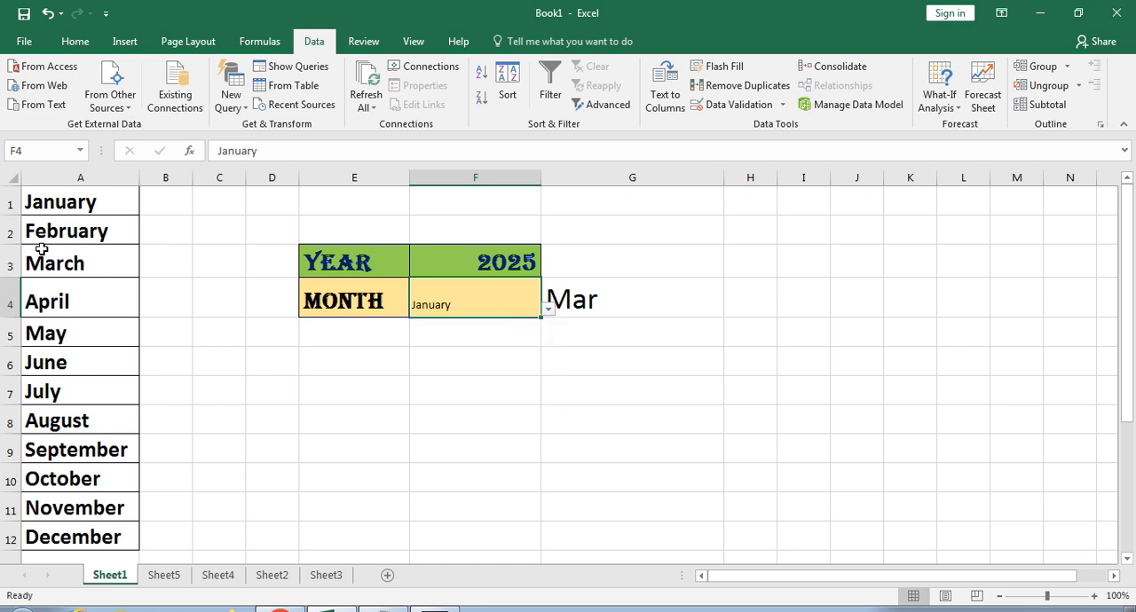
pyautogui.click(76, 42)
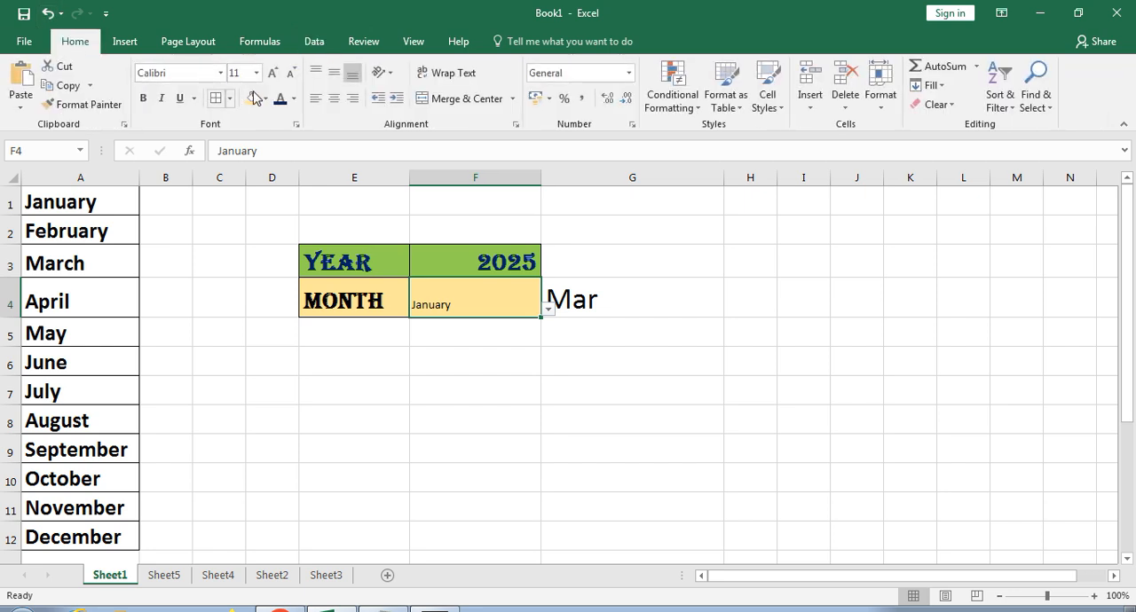
pyautogui.click(271, 73)
pyautogui.click(272, 73)
pyautogui.click(271, 72)
pyautogui.click(272, 72)
pyautogui.click(272, 72)
pyautogui.click(272, 73)
pyautogui.click(272, 73)
pyautogui.click(272, 73)
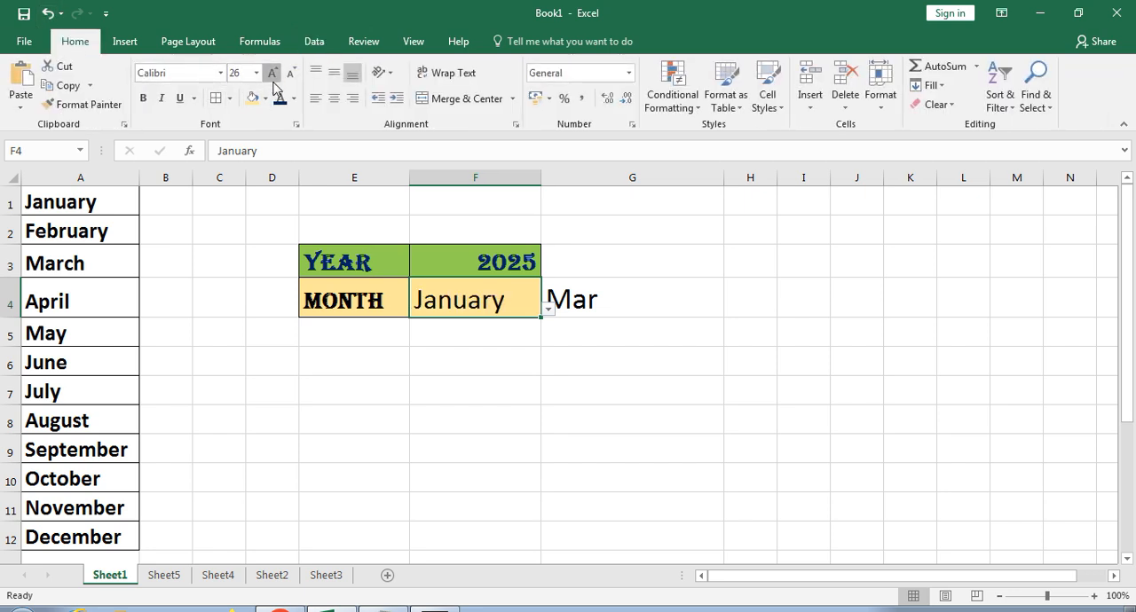
pyautogui.click(271, 73)
pyautogui.click(272, 72)
# - Change the month in cell F4 through its drop-down list, first to February and finally to December
pyautogui.click(548, 321)
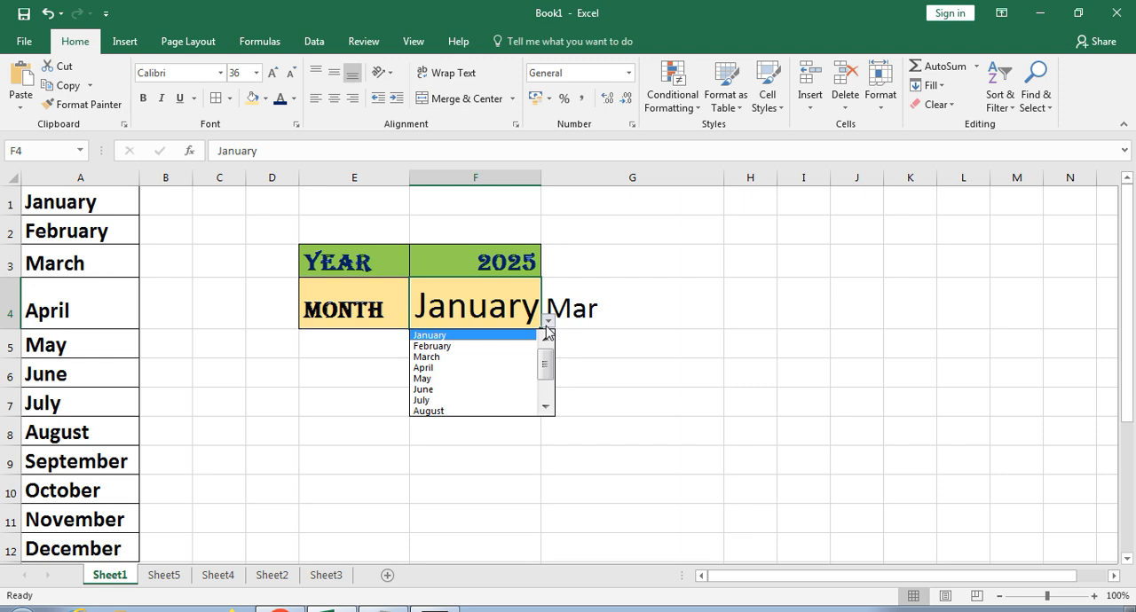
pyautogui.click(507, 348)
pyautogui.click(548, 322)
pyautogui.click(545, 406)
pyautogui.click(545, 406)
pyautogui.click(545, 406)
pyautogui.click(508, 410)
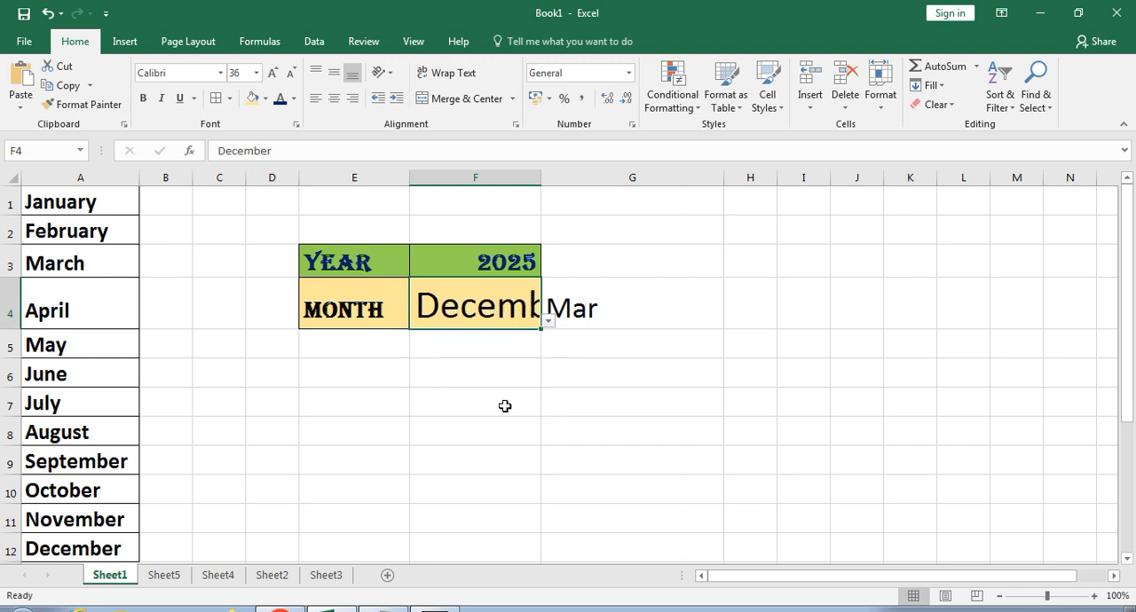
# - Auto-fit the width of column F to its contents
pyautogui.doubleClick(540, 178)
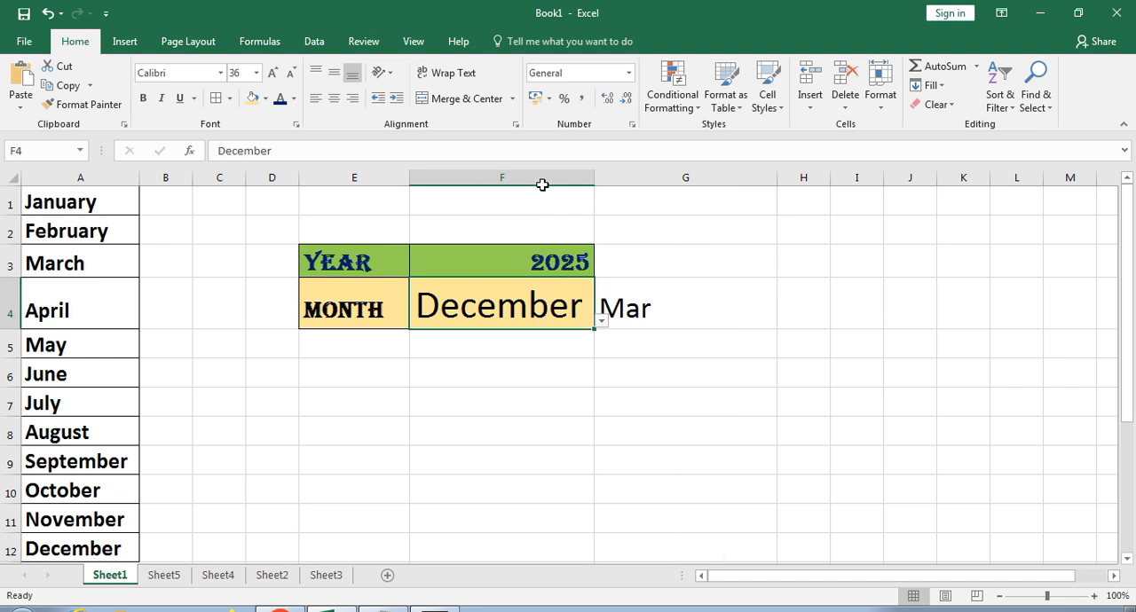
pyautogui.click(540, 178)
pyautogui.click(487, 316)
pyautogui.click(24, 298)
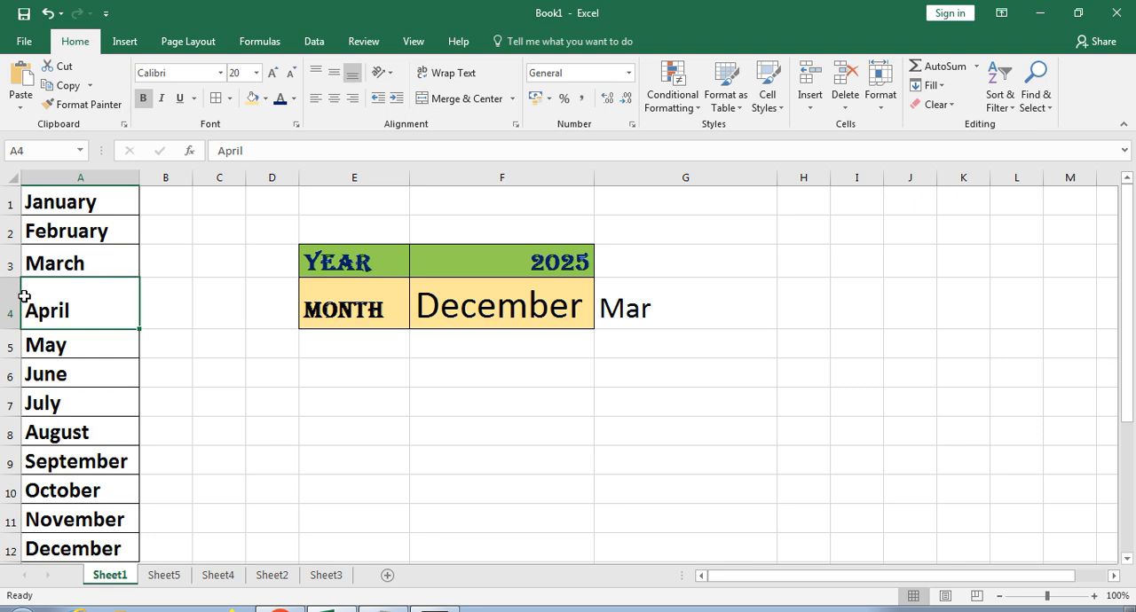
pyautogui.click(473, 303)
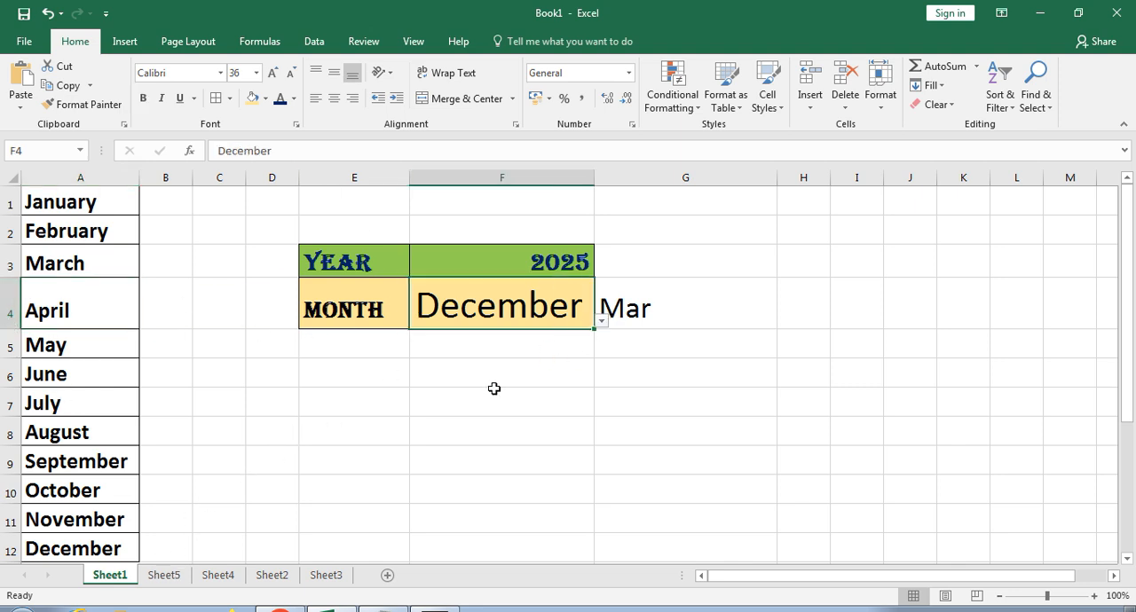
pyautogui.click(273, 577)
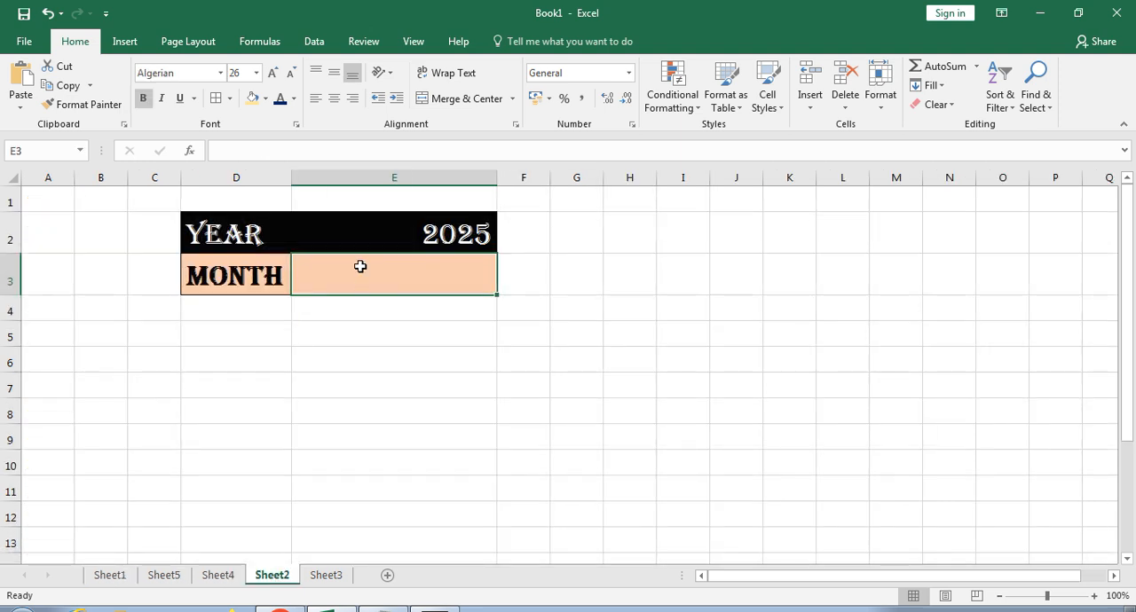
pyautogui.click(124, 576)
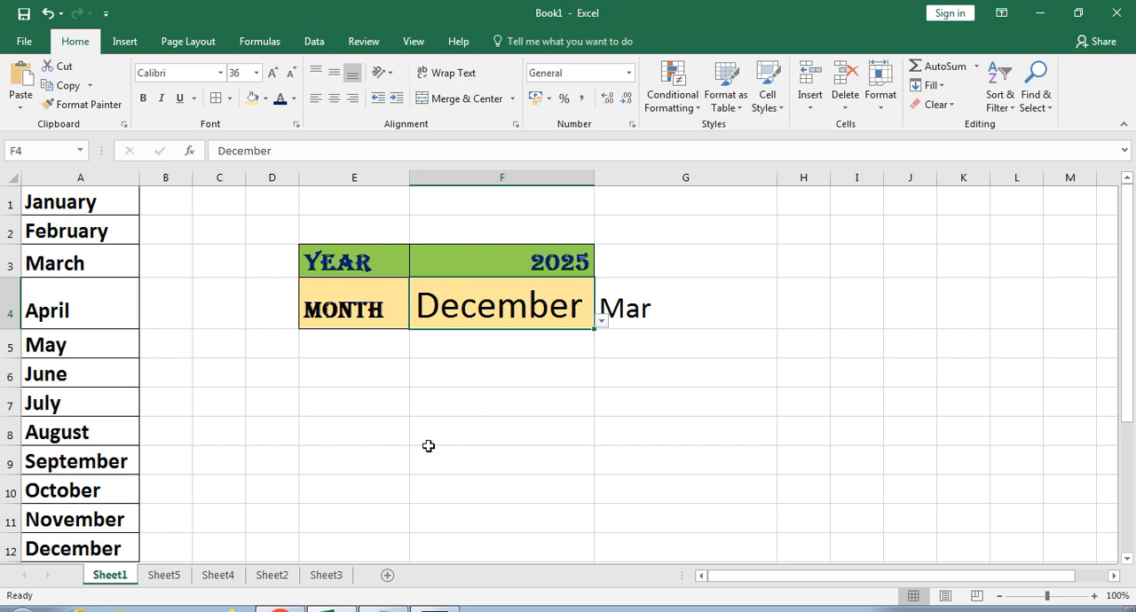
pyautogui.click(321, 575)
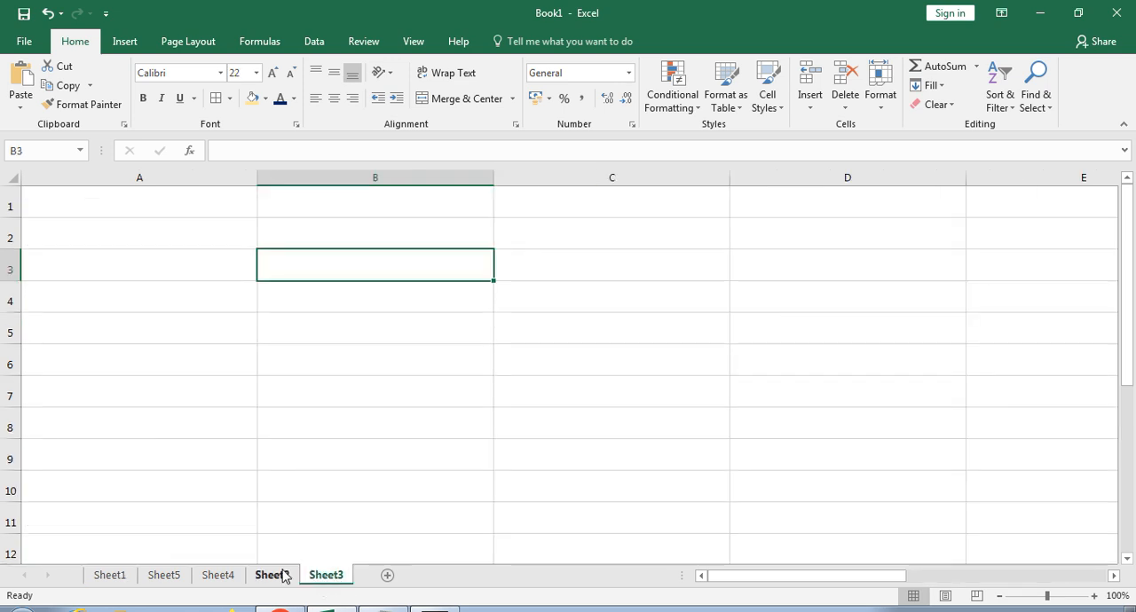
# - Add a List data validation to cell F3 on Sheet2, using the month names in Sheet1!$A$1:$A$12 as its source
pyautogui.click(275, 575)
pyautogui.click(530, 270)
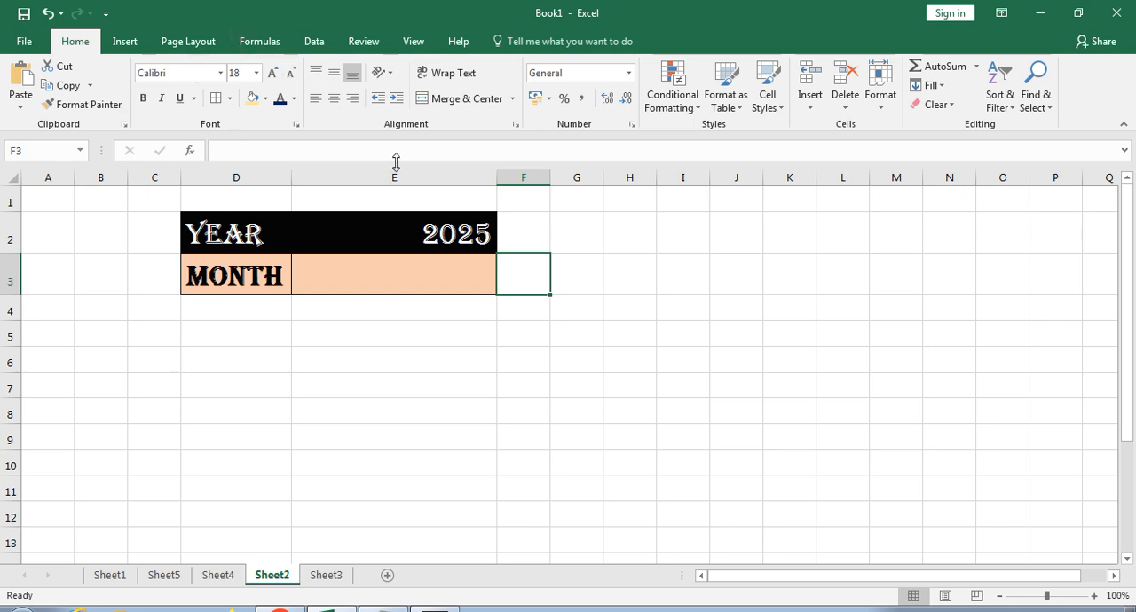
pyautogui.click(315, 41)
pyautogui.click(704, 105)
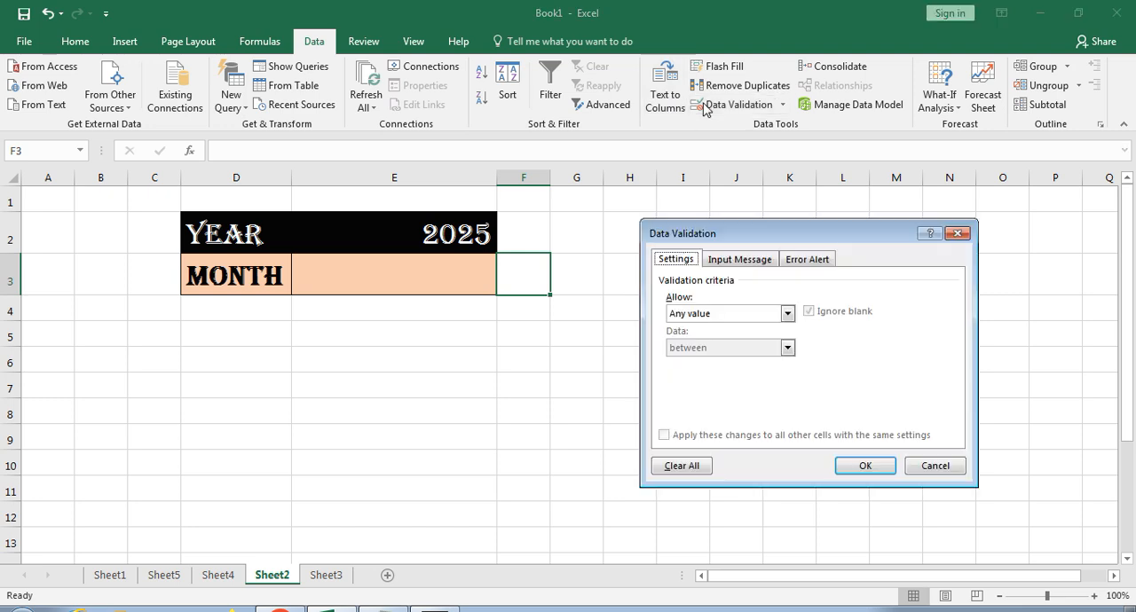
pyautogui.click(708, 314)
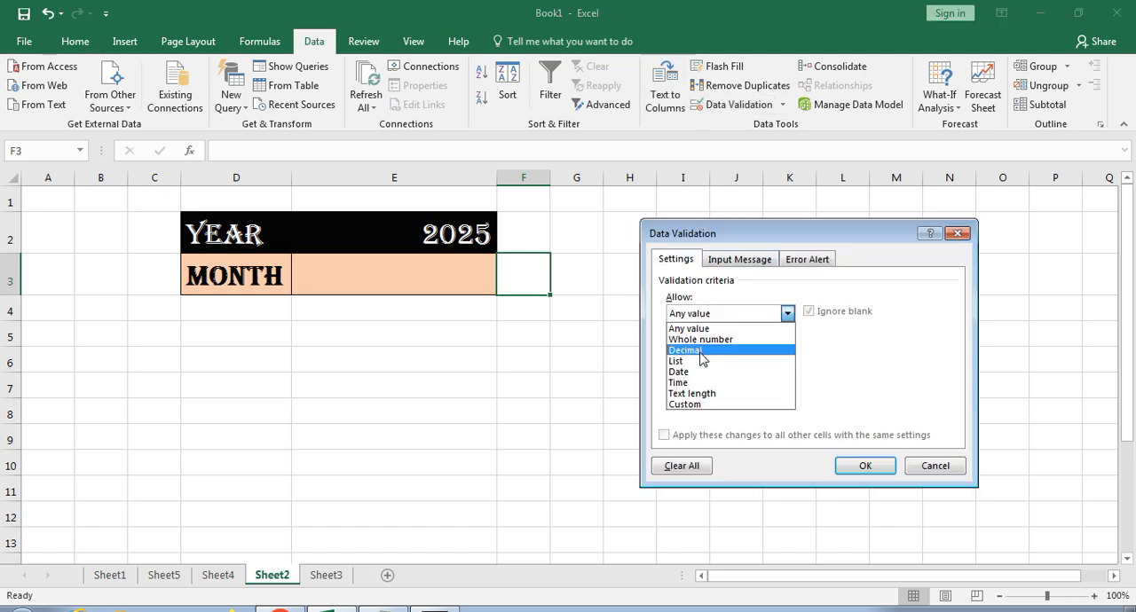
pyautogui.click(702, 362)
pyautogui.click(700, 380)
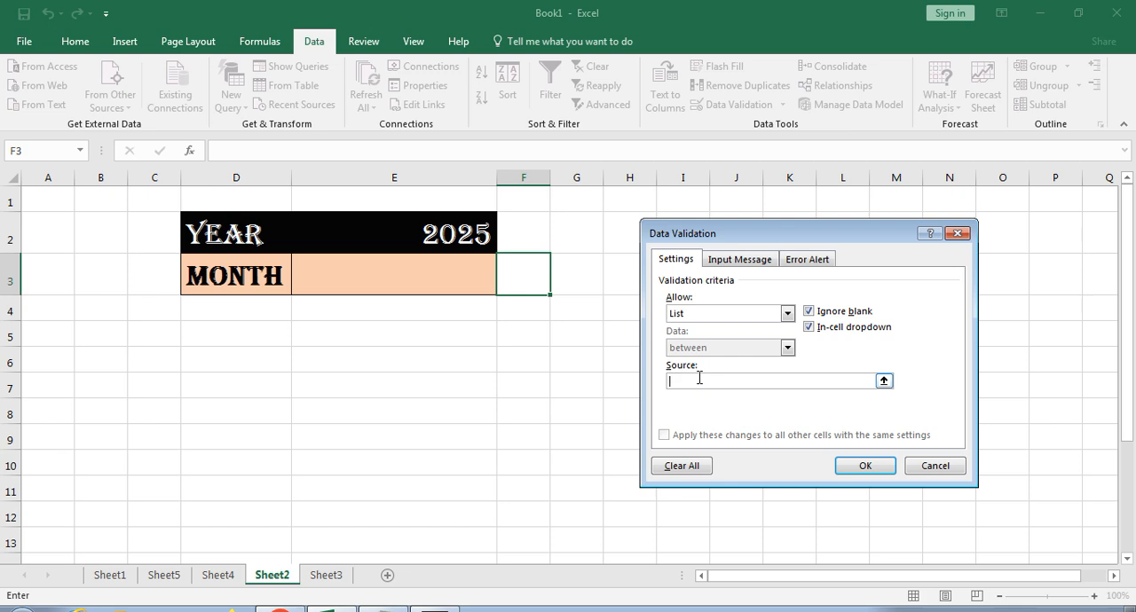
pyautogui.write('=')
pyautogui.click(110, 577)
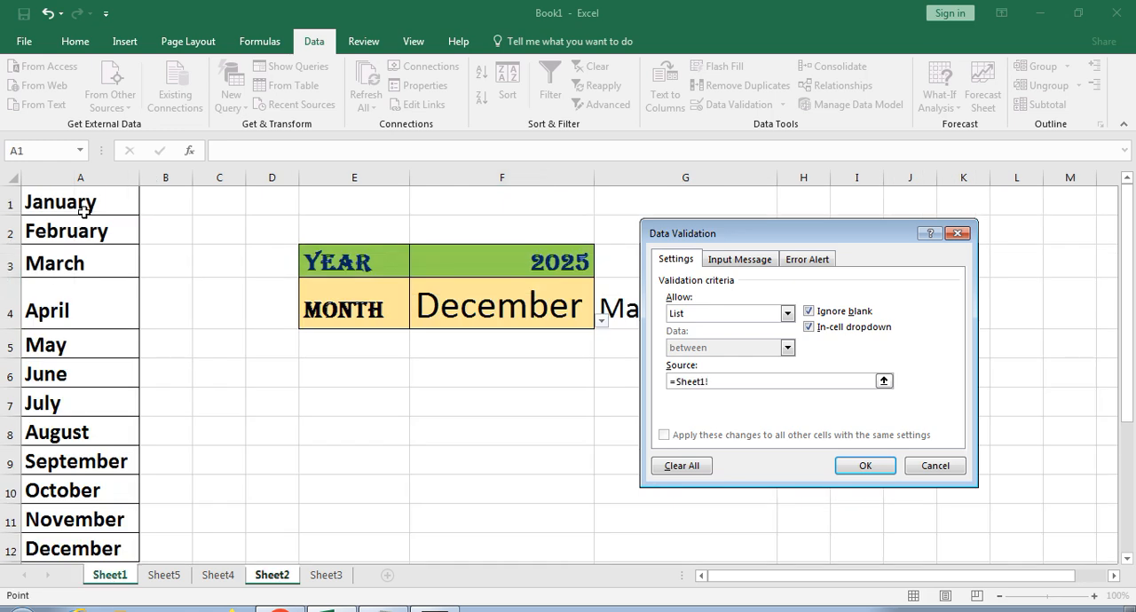
pyautogui.moveTo(83, 211); pyautogui.dragTo(89, 545)
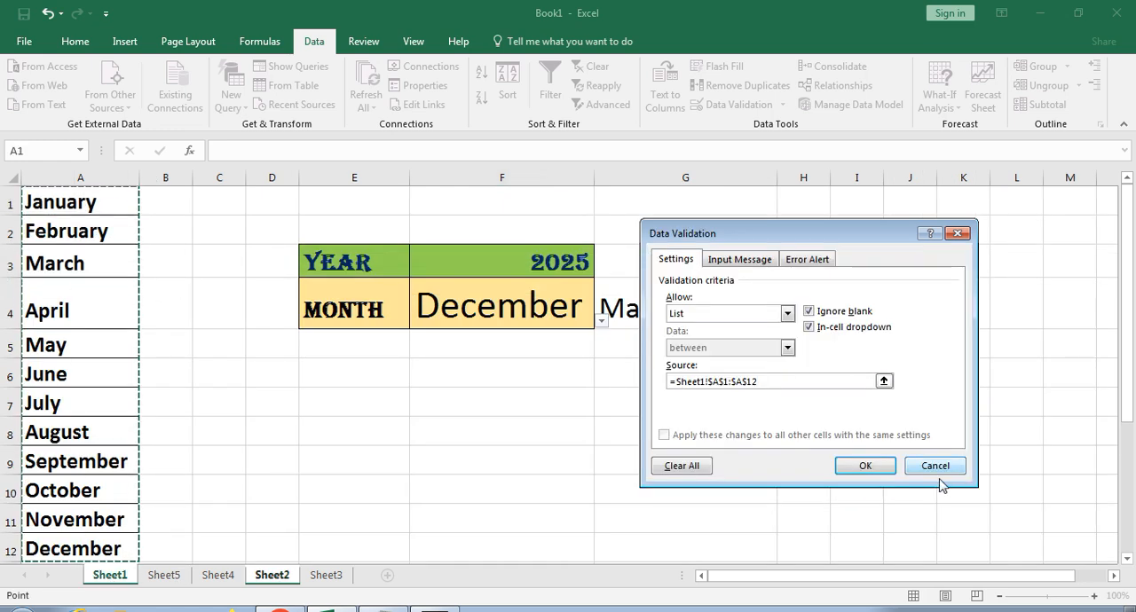
pyautogui.click(866, 465)
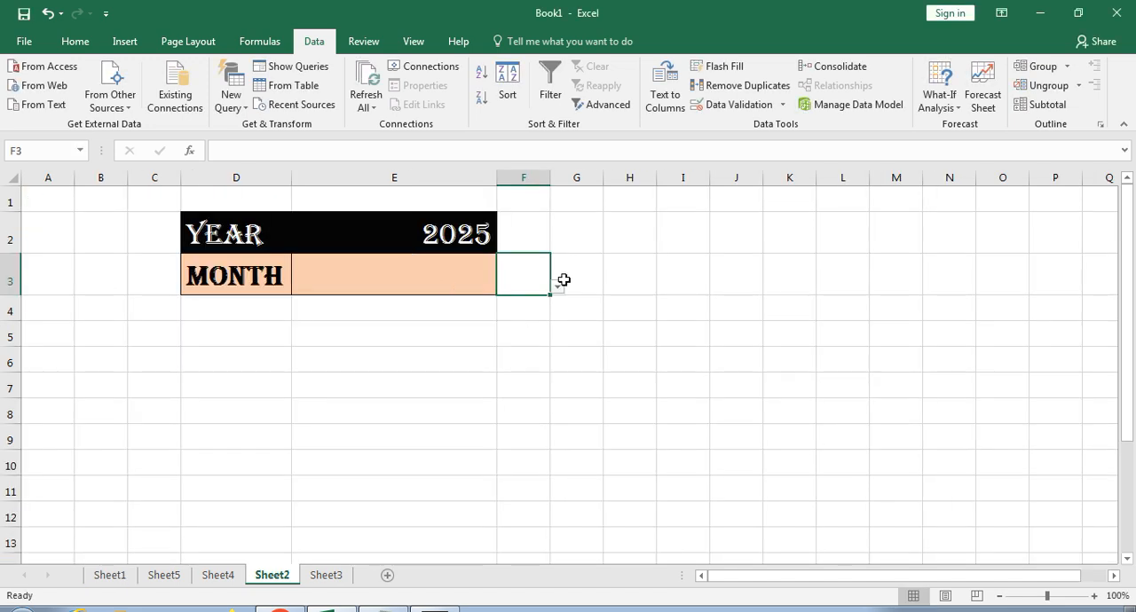
# - Choose January from the drop-down list in cell F3 and auto-fit the width of column F
pyautogui.click(557, 287)
pyautogui.click(537, 300)
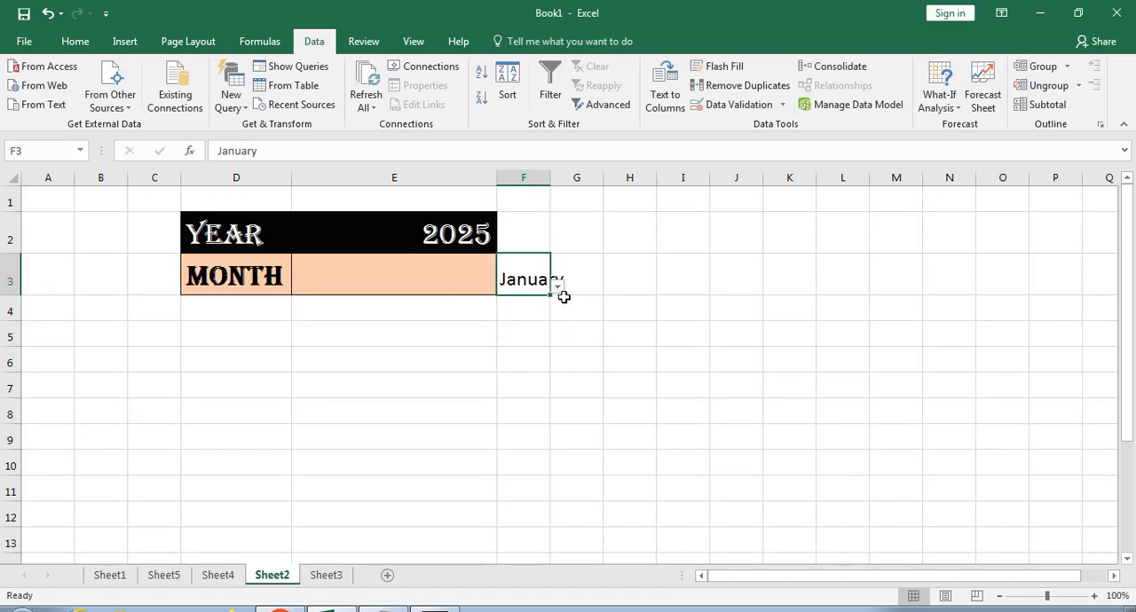
pyautogui.doubleClick(553, 175)
pyautogui.click(554, 175)
pyautogui.click(541, 278)
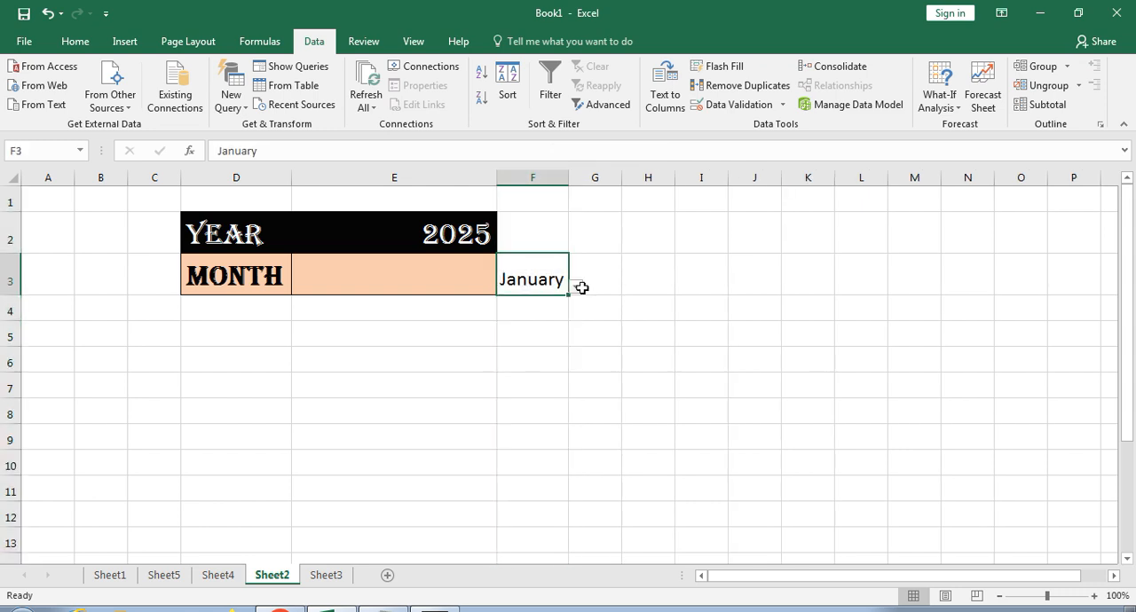
# - Change the month in cell F3 through its drop-down list, first to February and finally to May
pyautogui.click(578, 288)
pyautogui.click(528, 314)
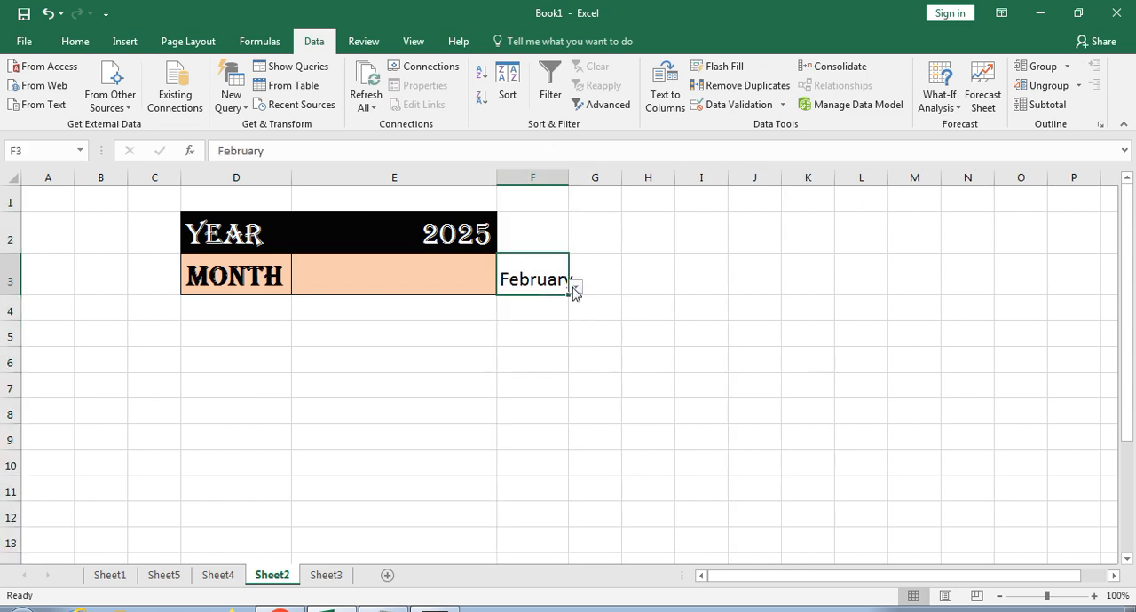
pyautogui.click(575, 288)
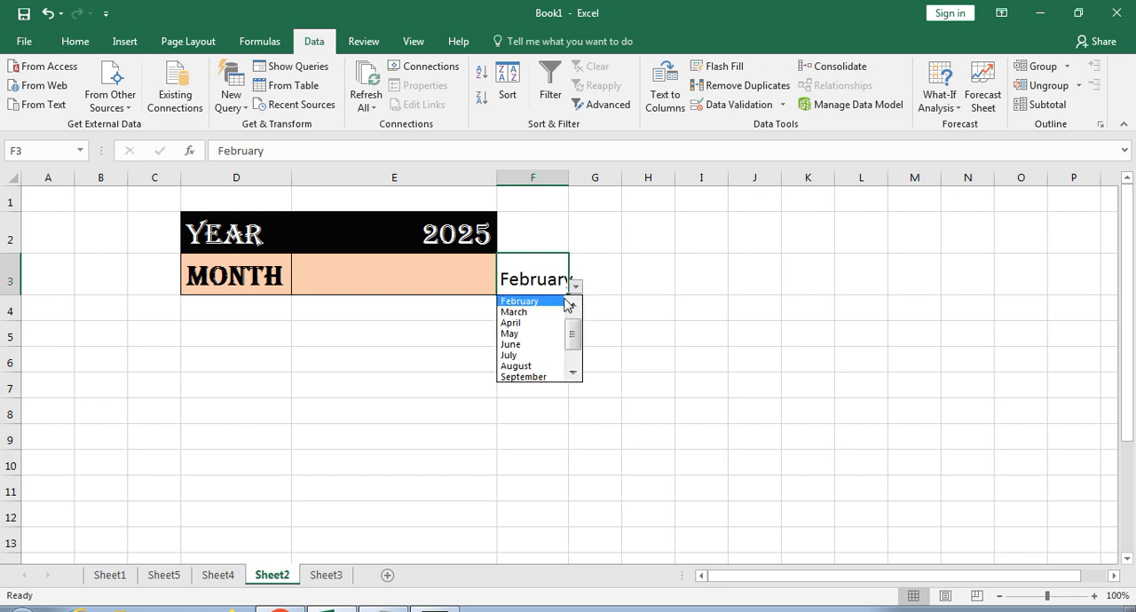
pyautogui.click(539, 335)
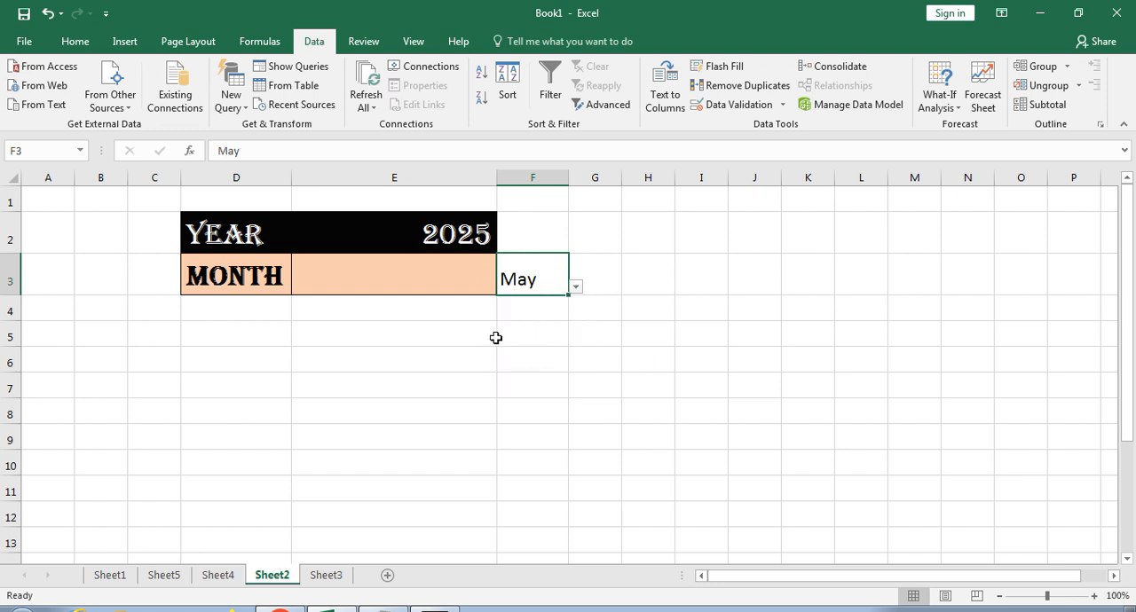
pyautogui.click(470, 265)
pyautogui.click(524, 279)
# - Name the whole of column A on Sheet1, which holds the month names, MM
pyautogui.click(110, 575)
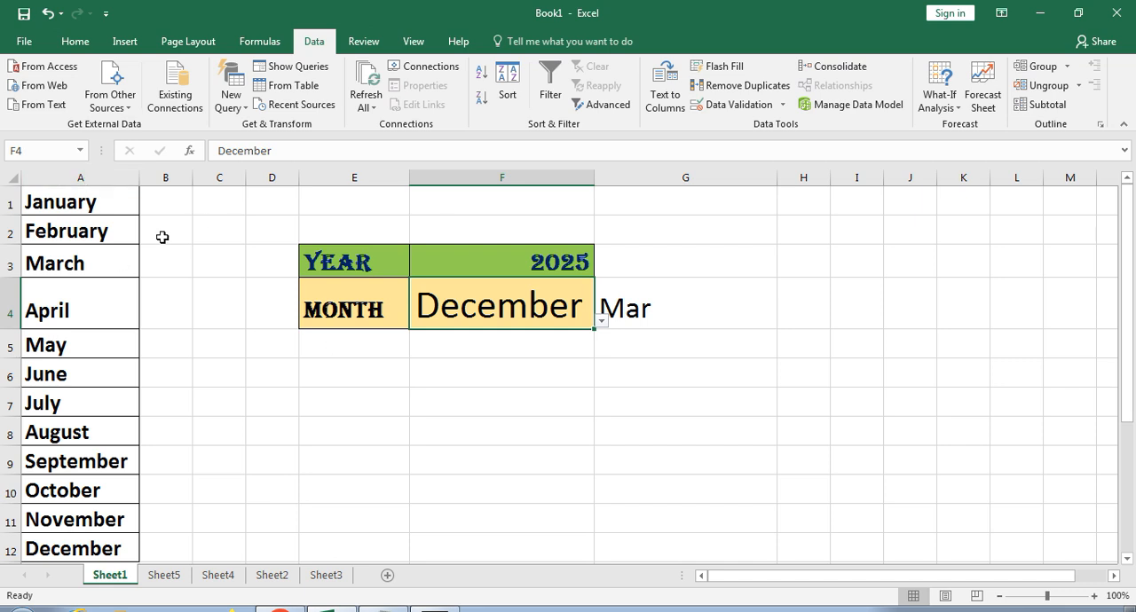
pyautogui.click(95, 178)
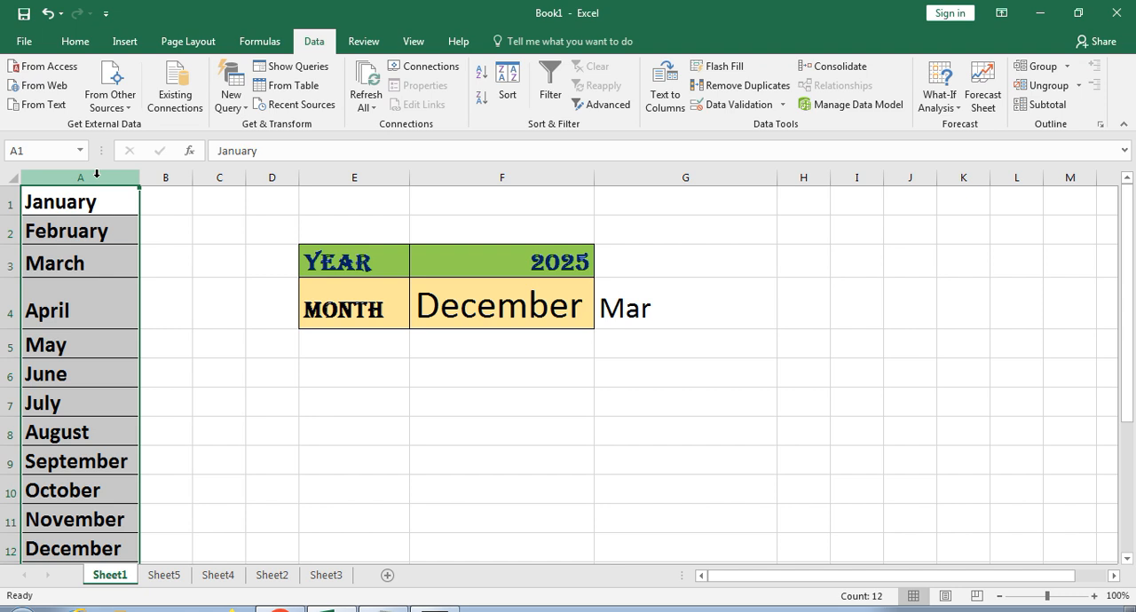
pyautogui.click(44, 155)
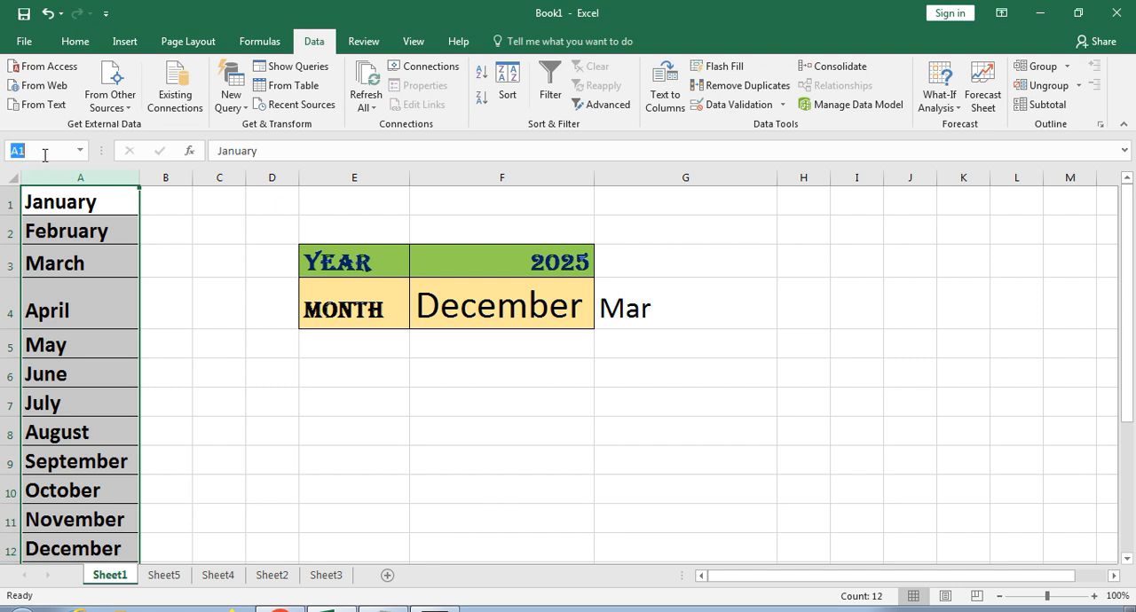
pyautogui.write('MM')
pyautogui.click(181, 301)
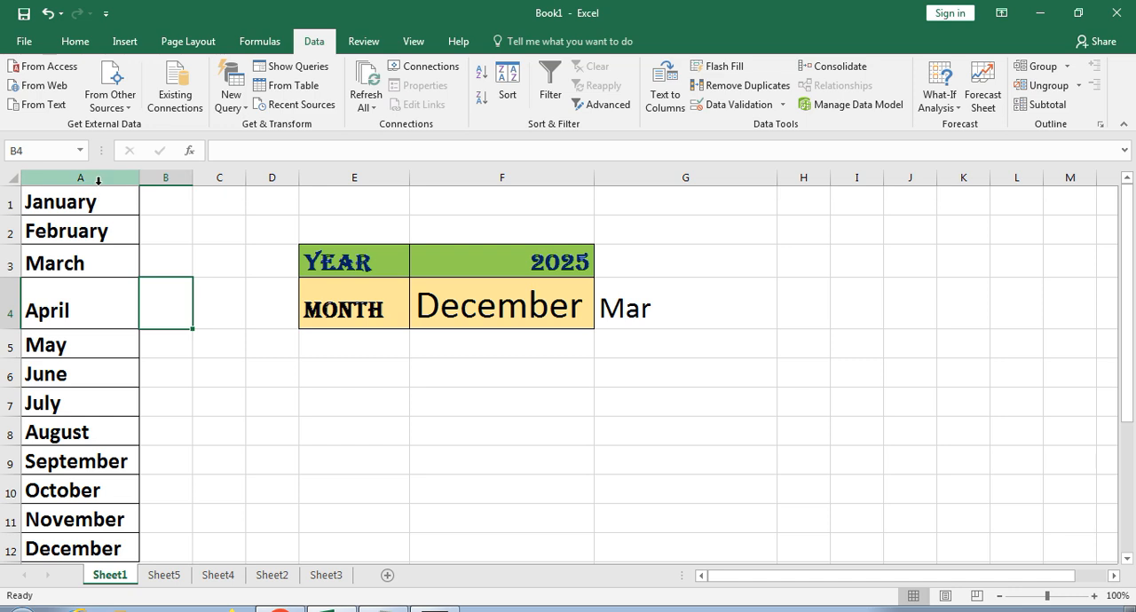
# - Check the range name of column A on Sheet1 and compare it with unnamed column B
pyautogui.click(85, 178)
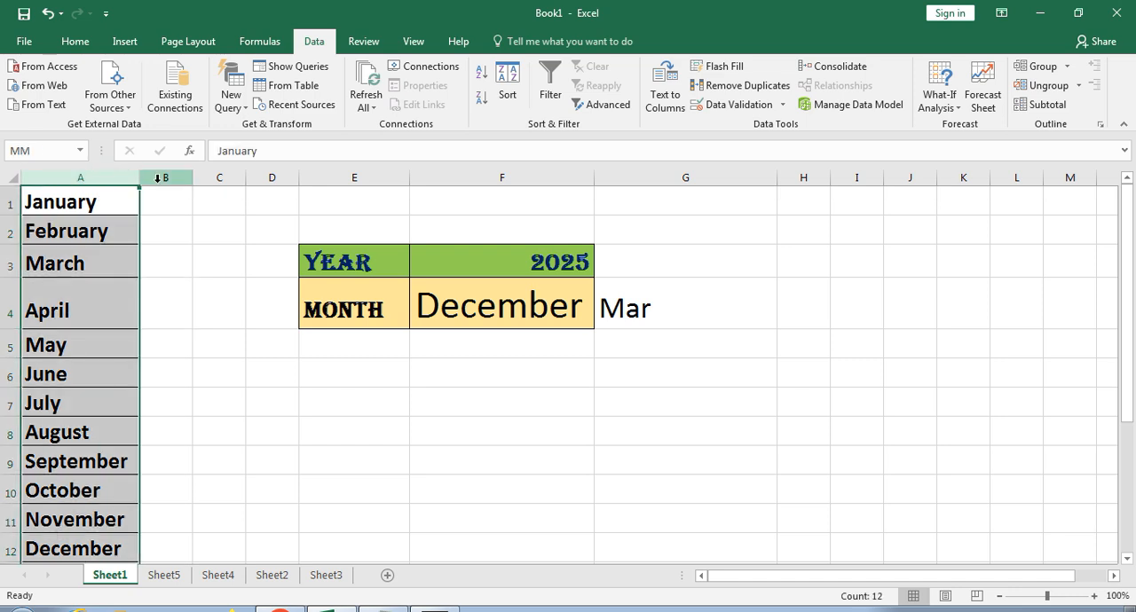
pyautogui.click(164, 177)
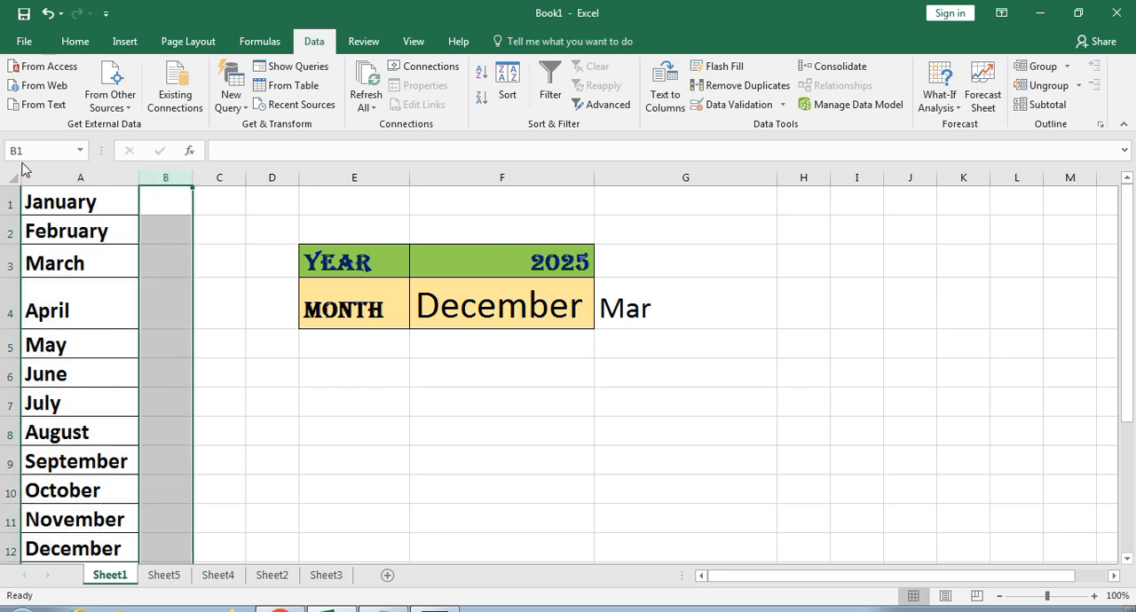
pyautogui.keyDown('shift'); pyautogui.click(67, 179); pyautogui.keyUp('shift')
pyautogui.click(66, 179)
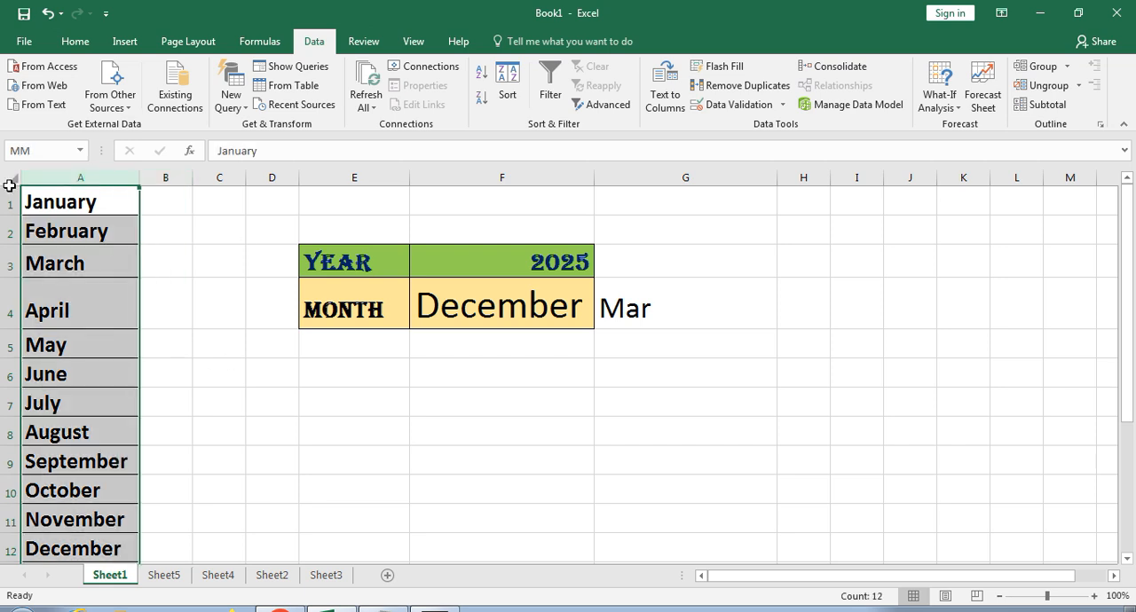
# - Add a List data validation to cell E3 on Sheet2 with the named range MM as its source, and choose January from the list
pyautogui.click(277, 575)
pyautogui.click(430, 273)
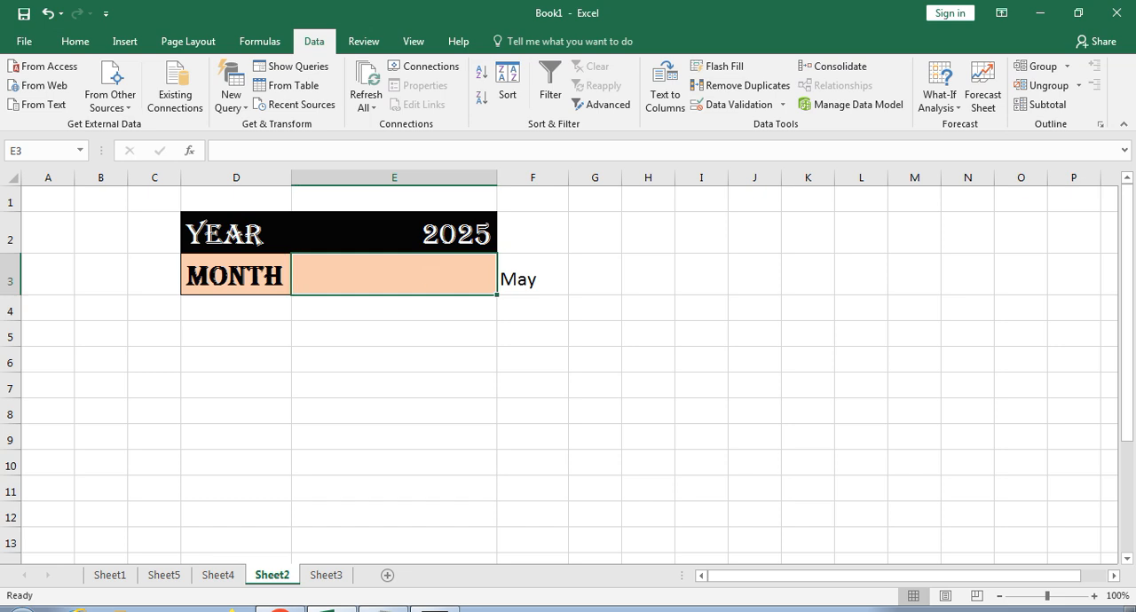
pyautogui.click(738, 105)
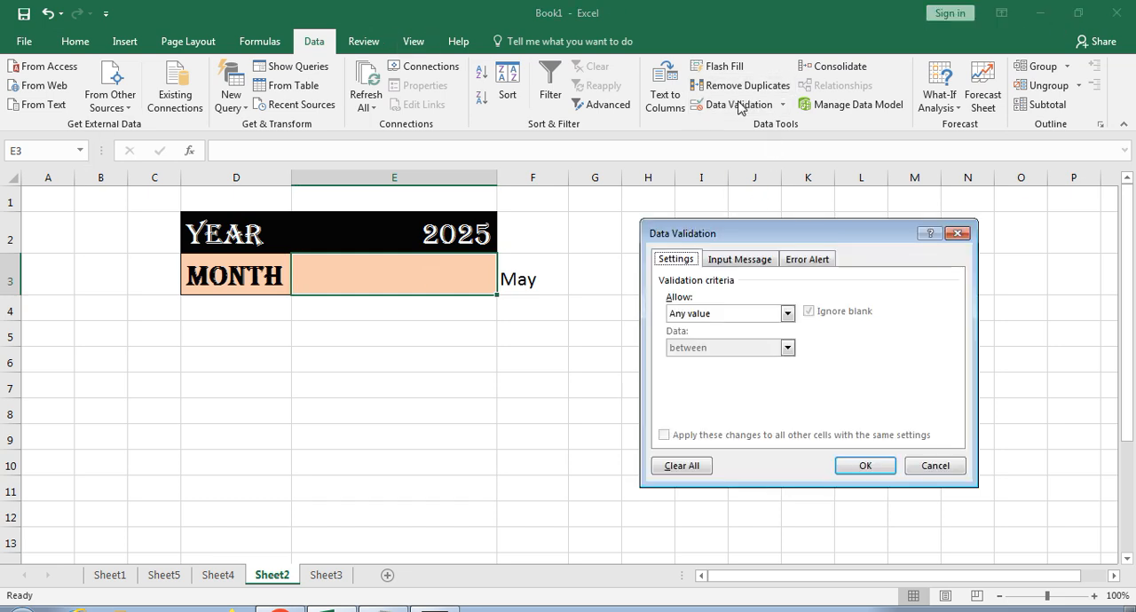
pyautogui.click(716, 316)
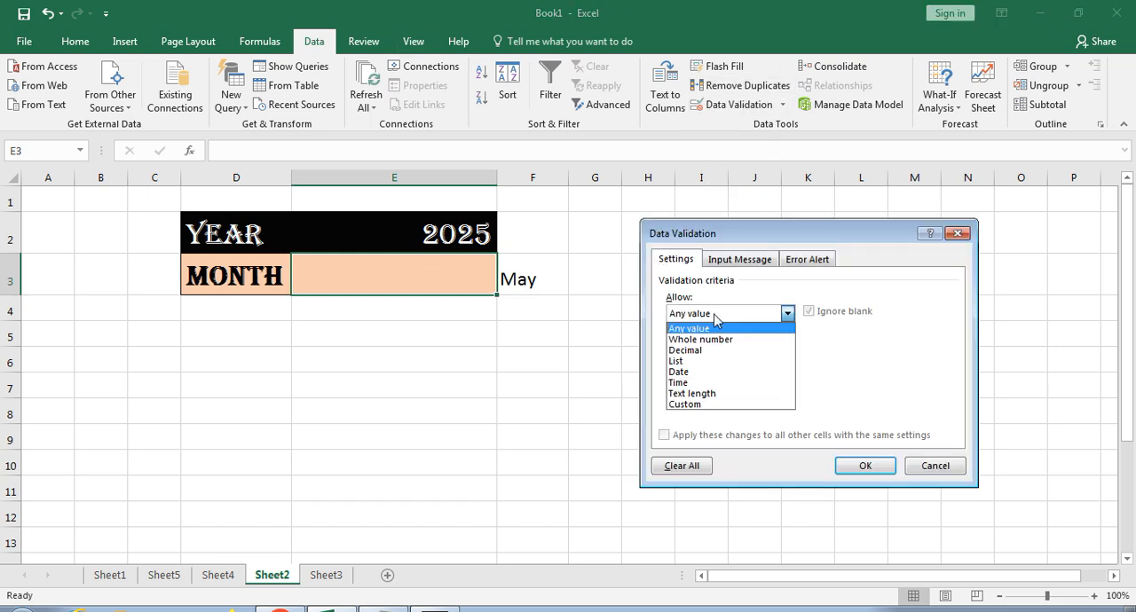
pyautogui.click(697, 361)
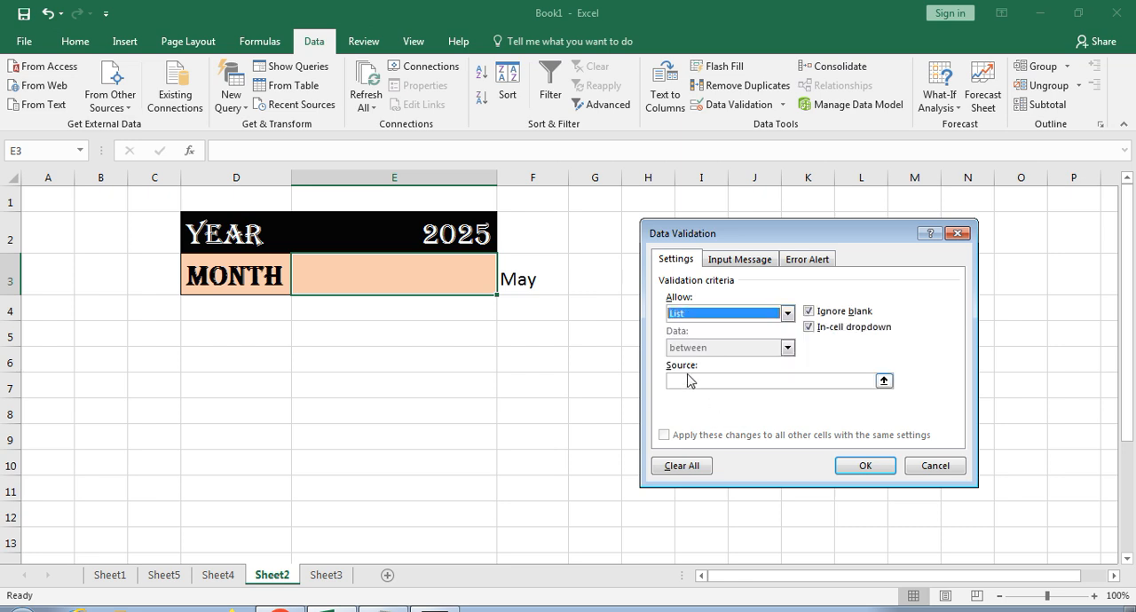
pyautogui.click(691, 381)
pyautogui.write('=')
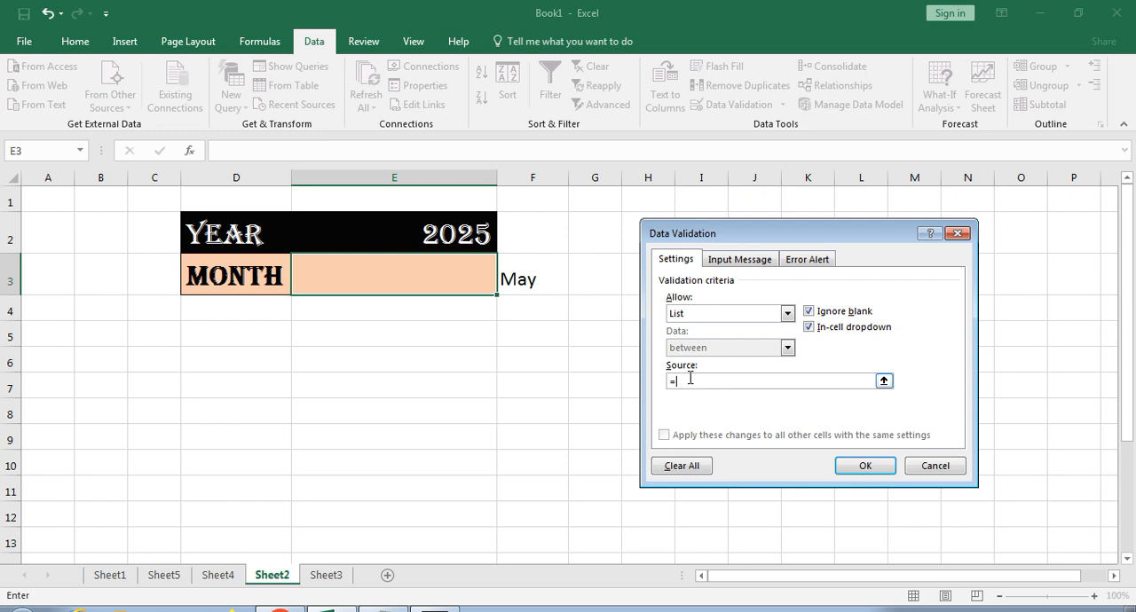
pyautogui.click(883, 476)
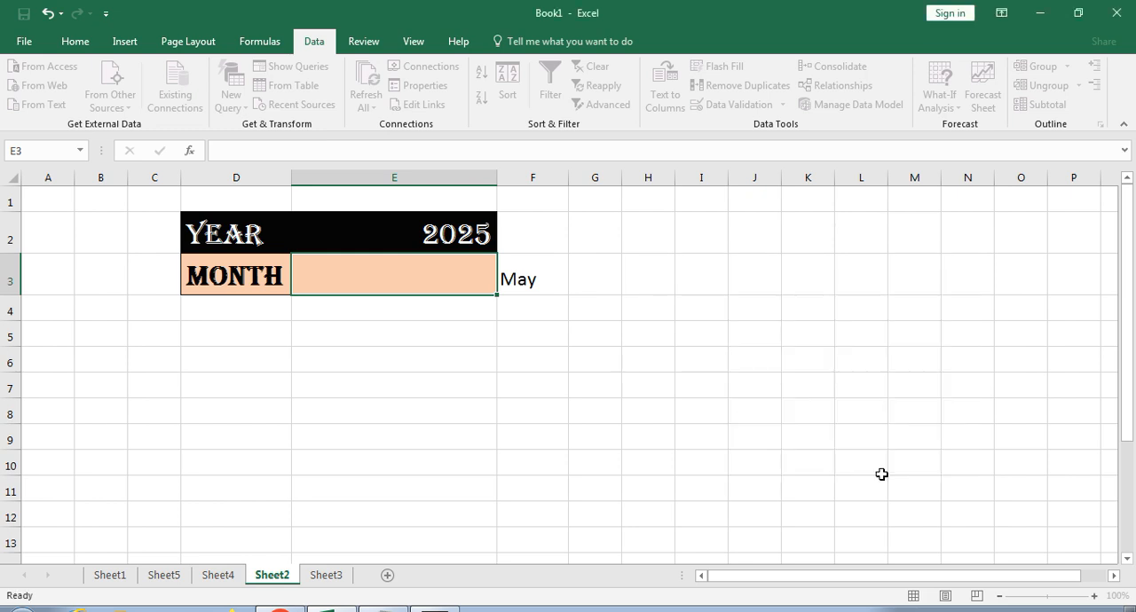
pyautogui.click(505, 283)
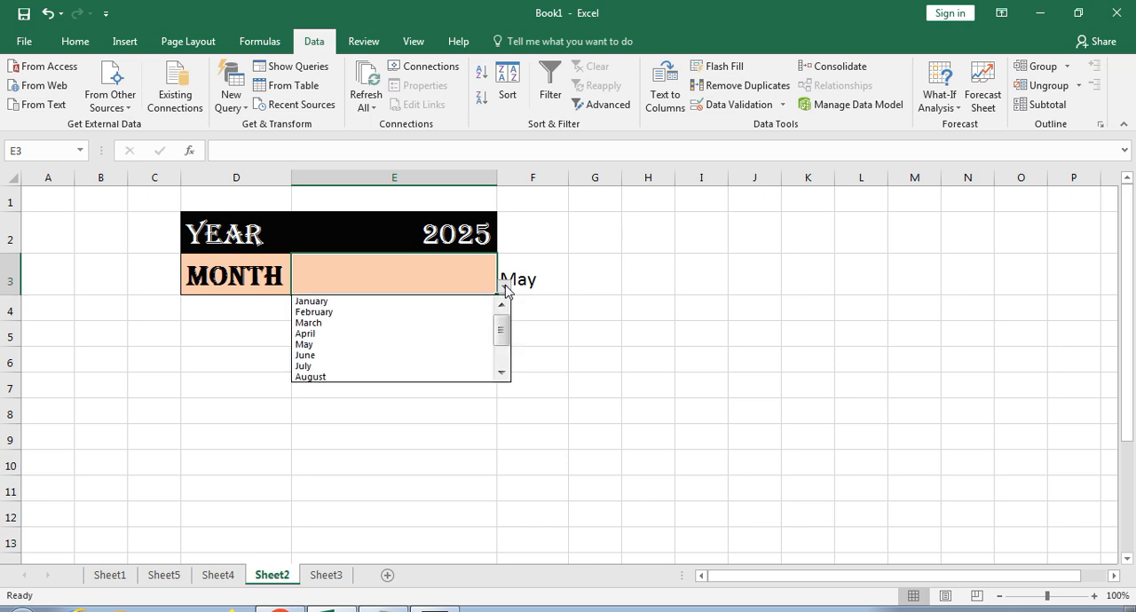
pyautogui.click(431, 302)
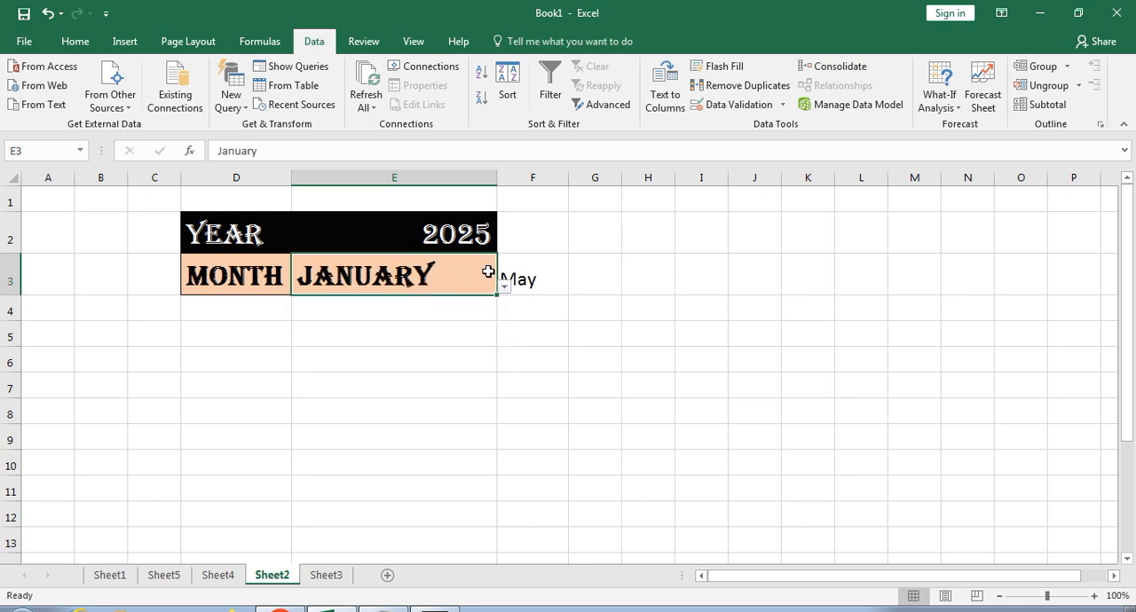